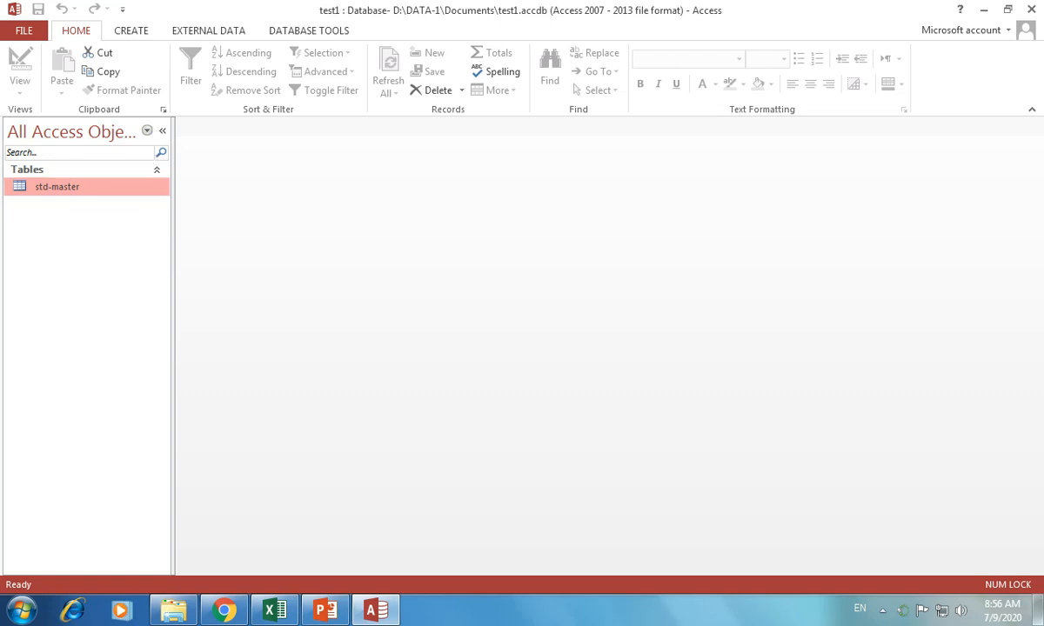
Open the std-master table and switch it to Design View
{"action": "double_click", "coordinate": [57, 187]}
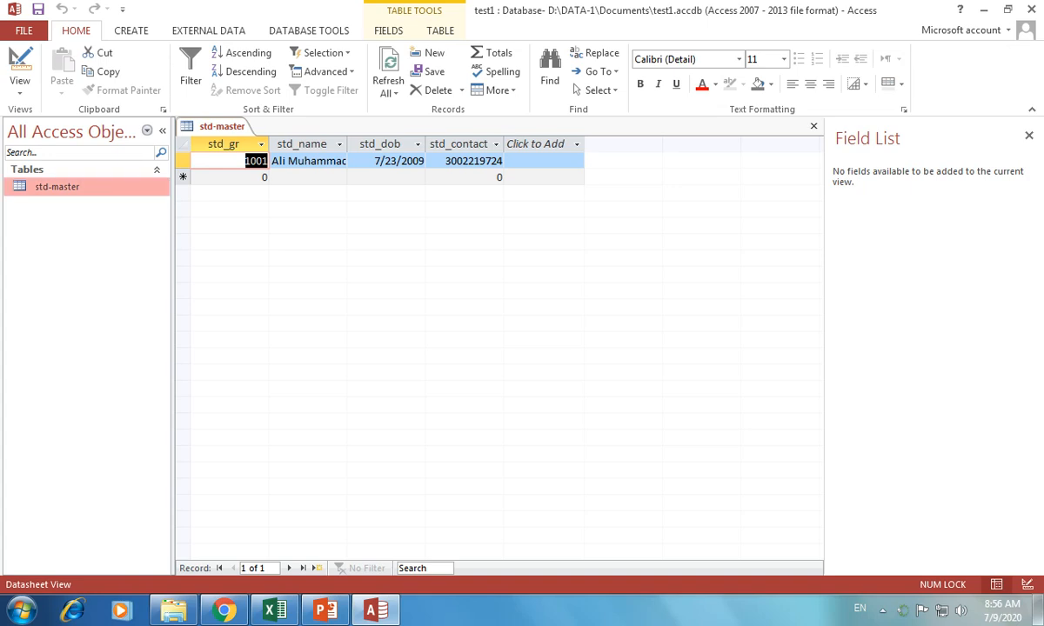
{"action": "right_click", "coordinate": [63, 187]}
{"action": "left_click", "coordinate": [113, 204]}
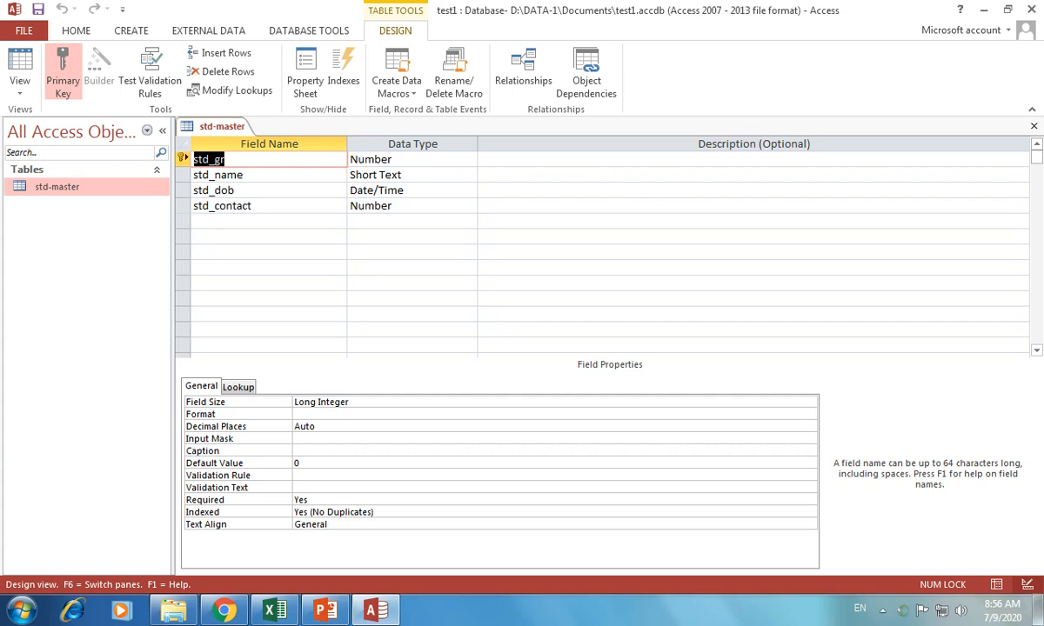
Review the data types and properties of std_gr and std_contact, including std_gr's field size
{"action": "left_click", "coordinate": [407, 160]}
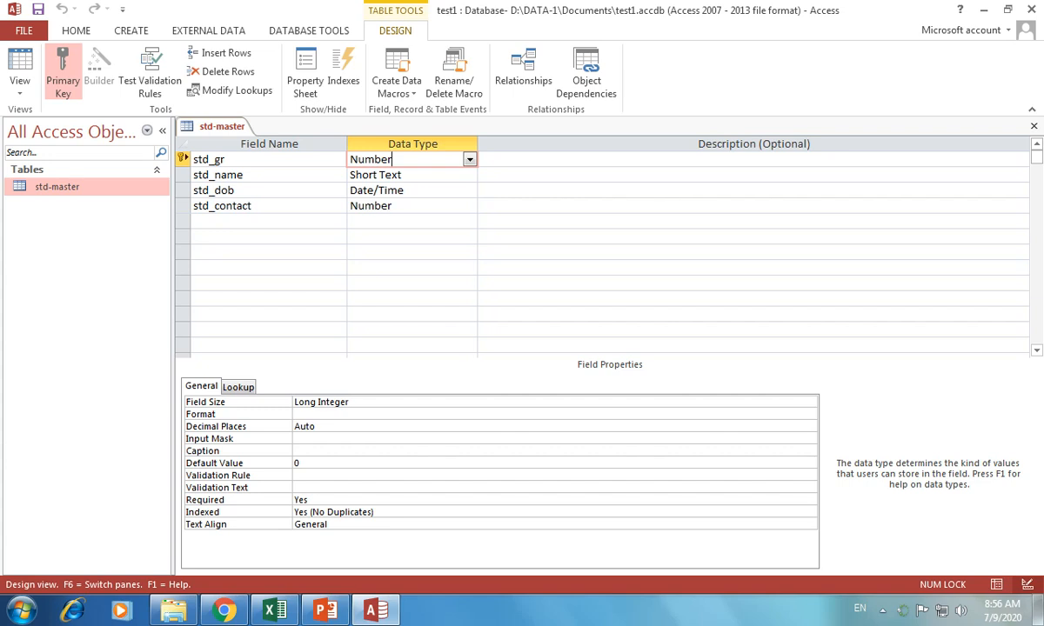
{"action": "key", "text": "F6"}
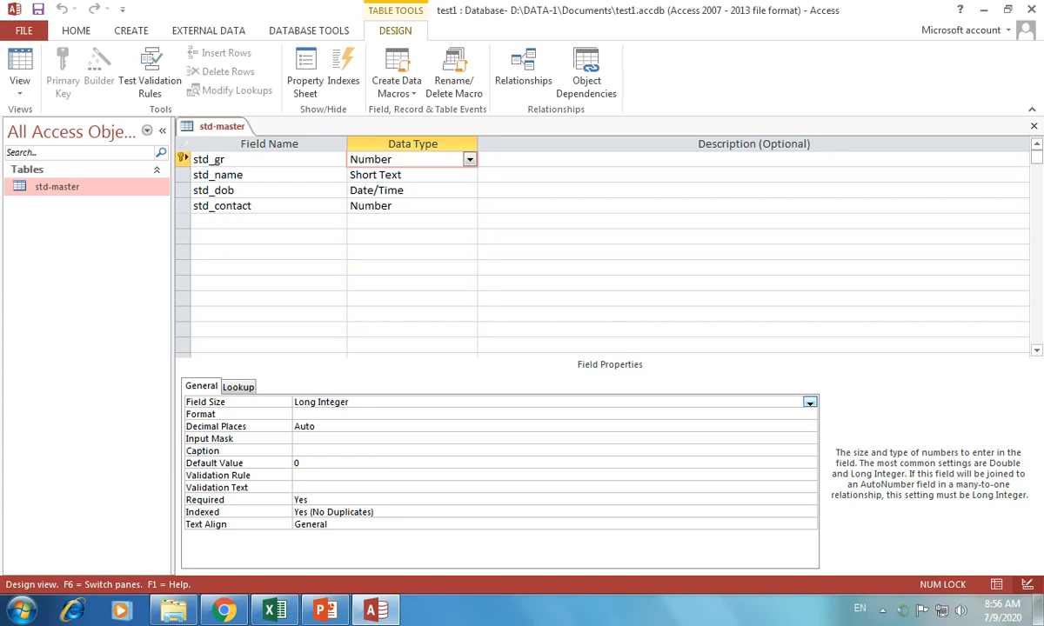
{"action": "left_click", "coordinate": [419, 206]}
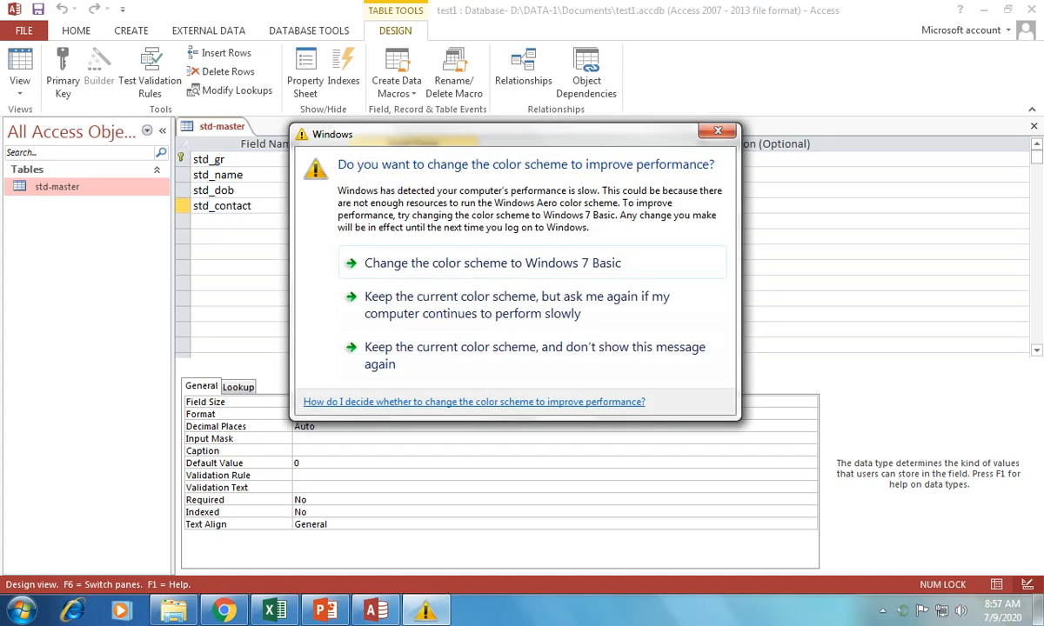
Set the std_dob field's Format property to dd/mm/yyyy
{"action": "key", "text": "Escape"}
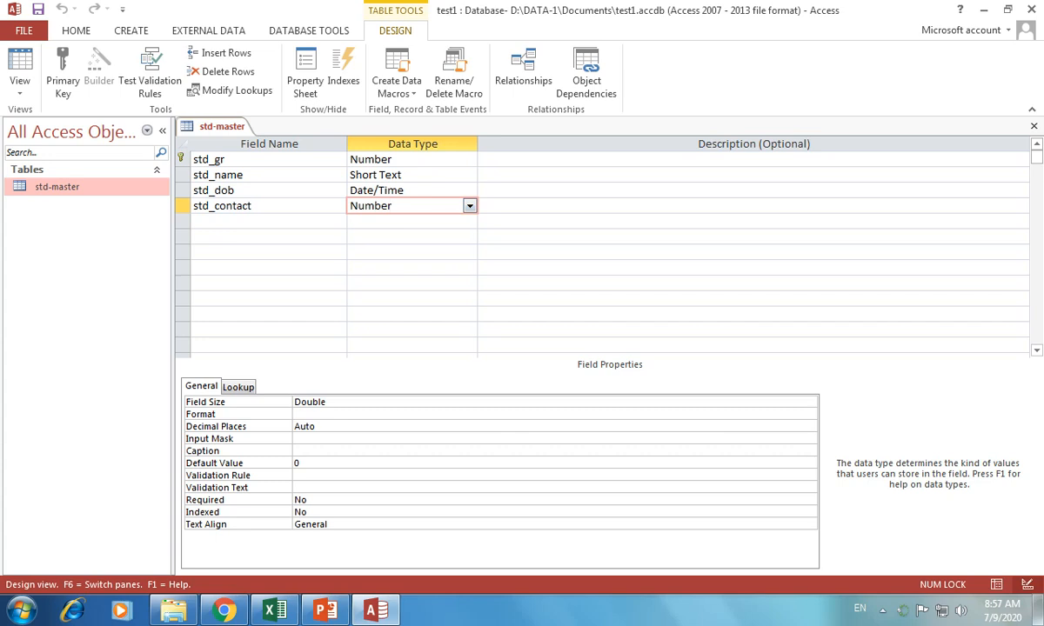
{"action": "left_click", "coordinate": [412, 175]}
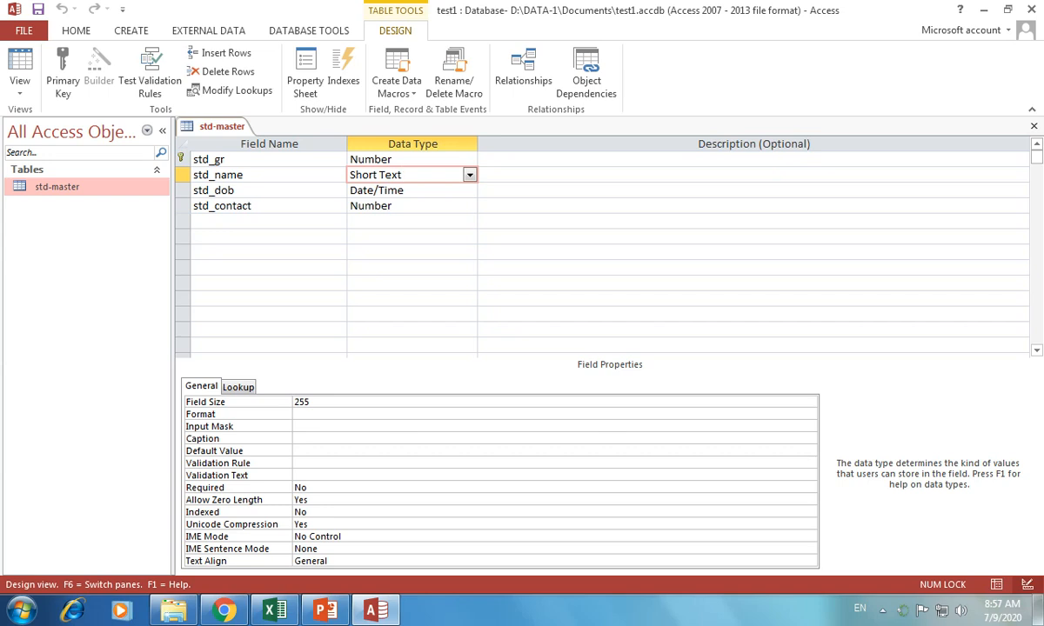
{"action": "left_click", "coordinate": [414, 190]}
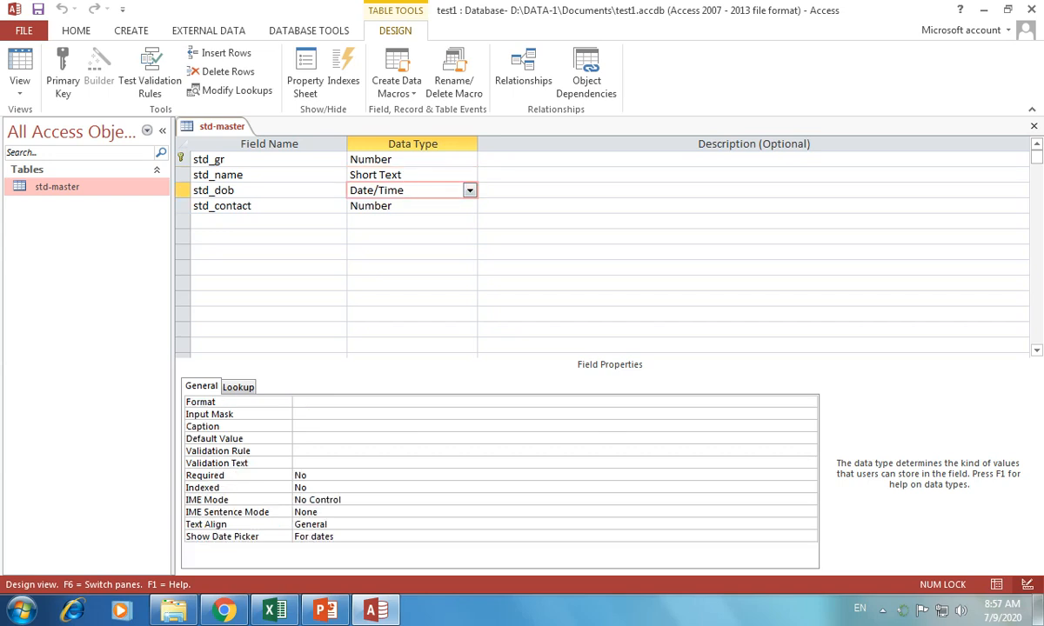
{"action": "key", "text": "F6"}
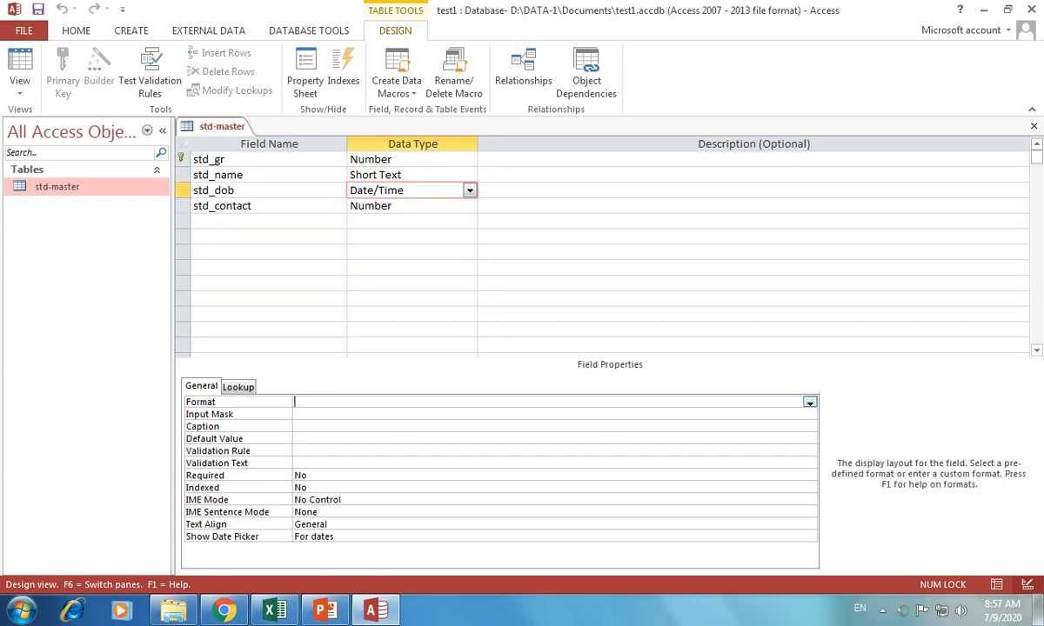
{"action": "type", "text": "dd/mm/yyyy"}
{"action": "key", "text": "Return"}
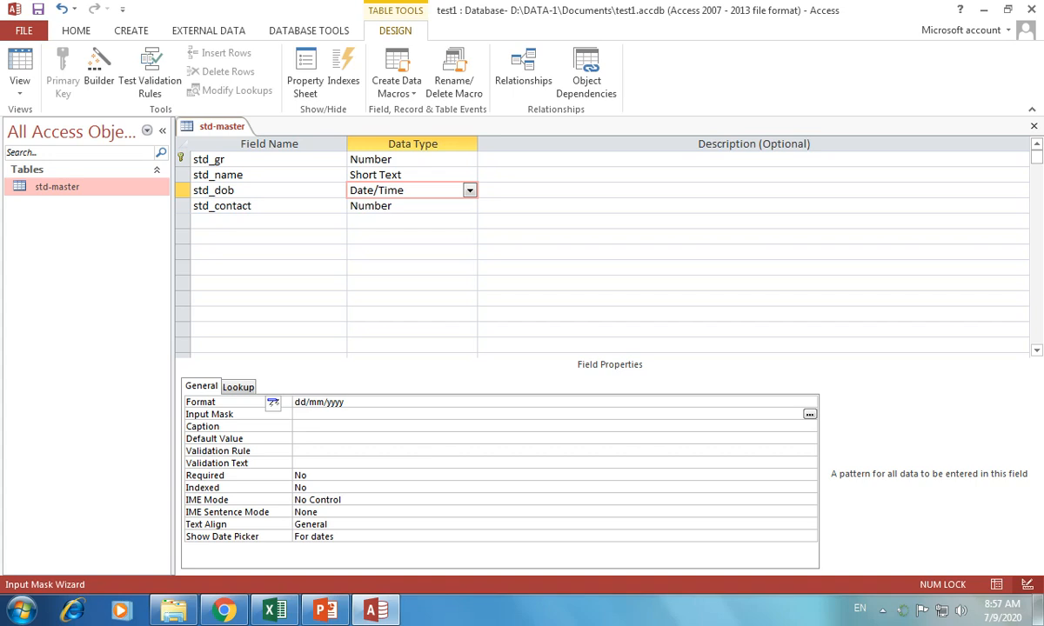
Save the table and apply the Short Date input mask 99/99/0000;0;_ to std_dob, then view the records
{"action": "left_click", "coordinate": [810, 414]}
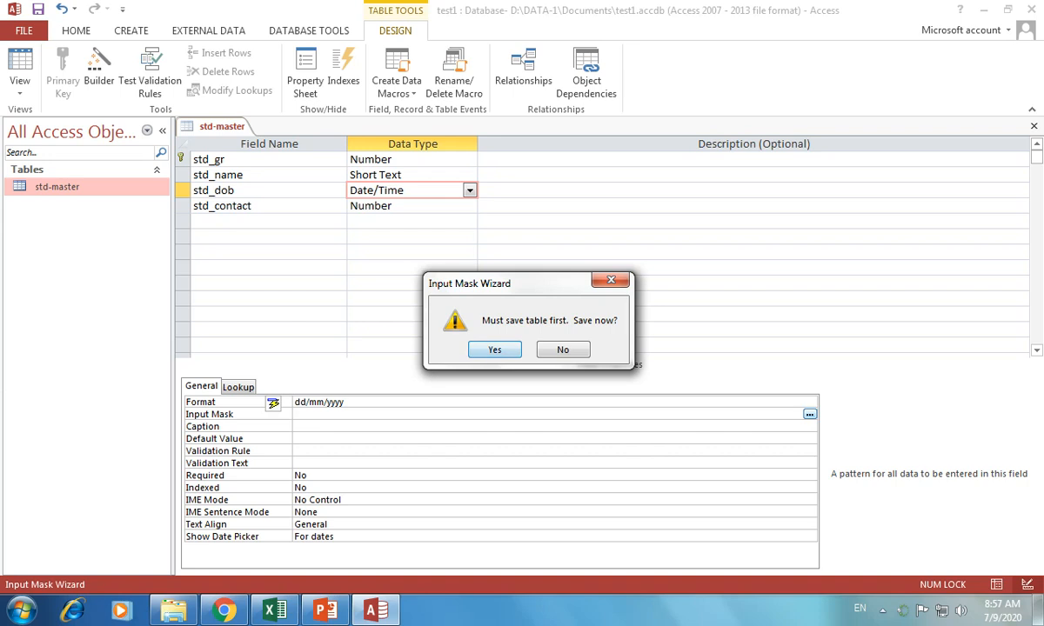
{"action": "key", "text": "Return"}
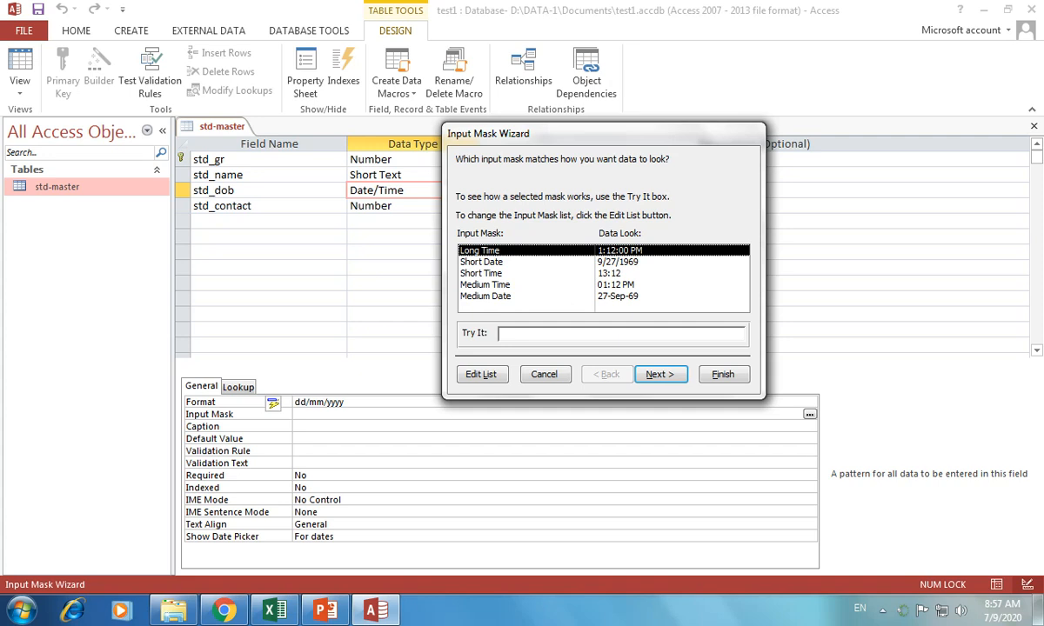
{"action": "left_click", "coordinate": [496, 262]}
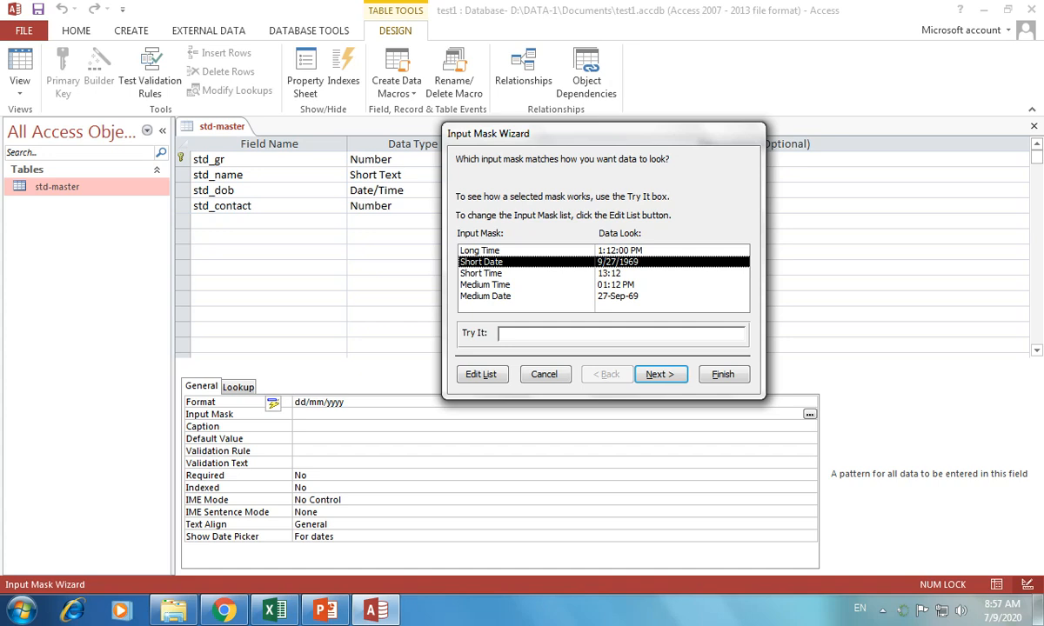
{"action": "left_click", "coordinate": [659, 374]}
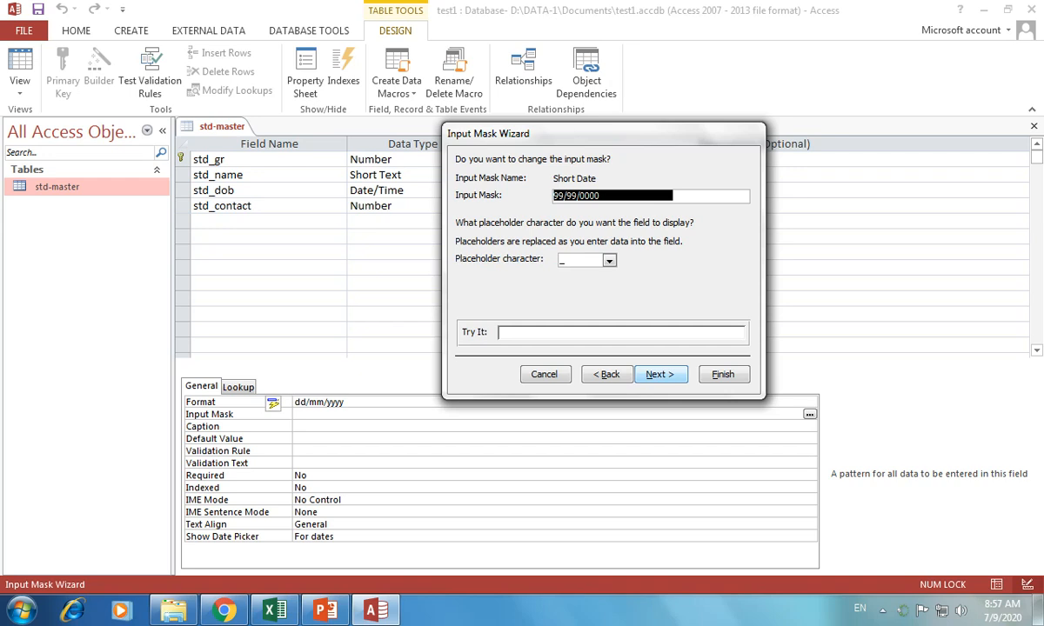
{"action": "left_click", "coordinate": [659, 374]}
{"action": "left_click", "coordinate": [723, 374]}
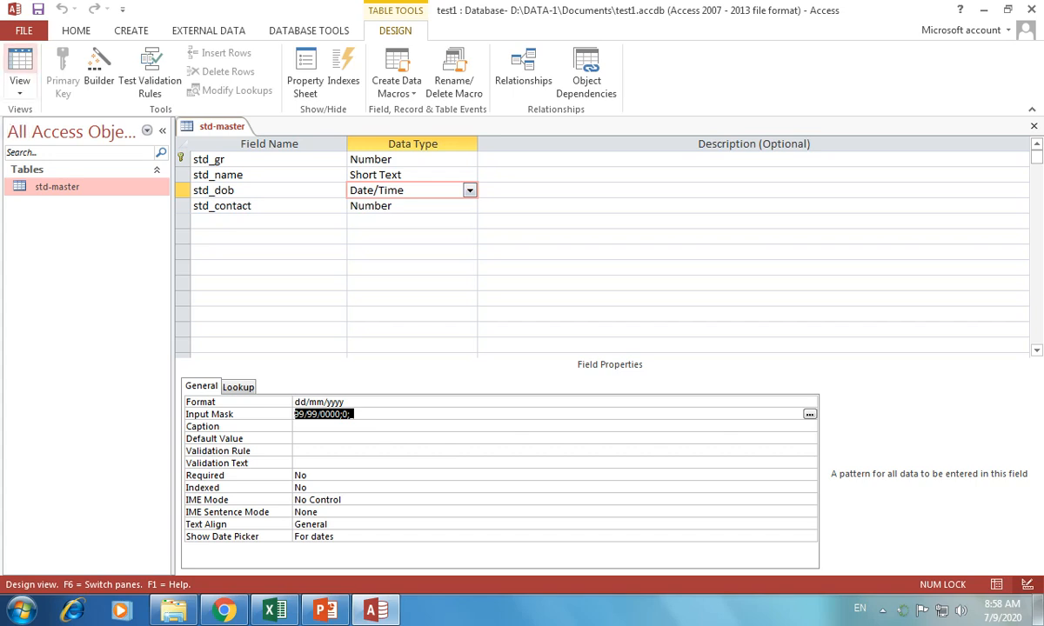
{"action": "left_click", "coordinate": [19, 65]}
{"action": "key", "text": "Return"}
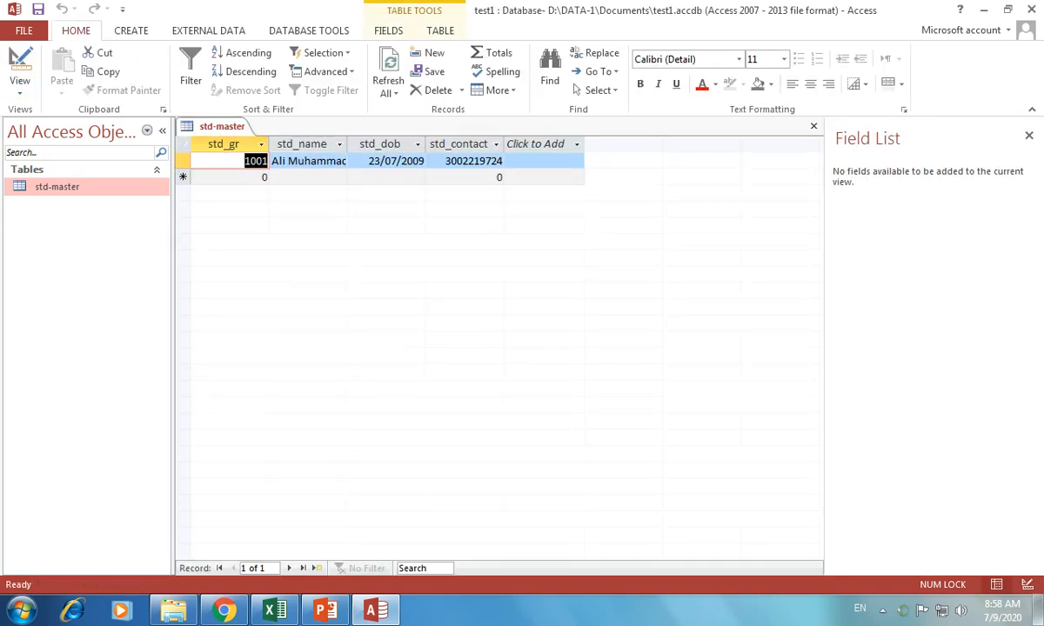
{"action": "key", "text": "Tab"}
{"action": "key", "text": "Tab"}
{"action": "key", "text": "Tab"}
{"action": "key", "text": "Tab"}
{"action": "key", "text": "Tab"}
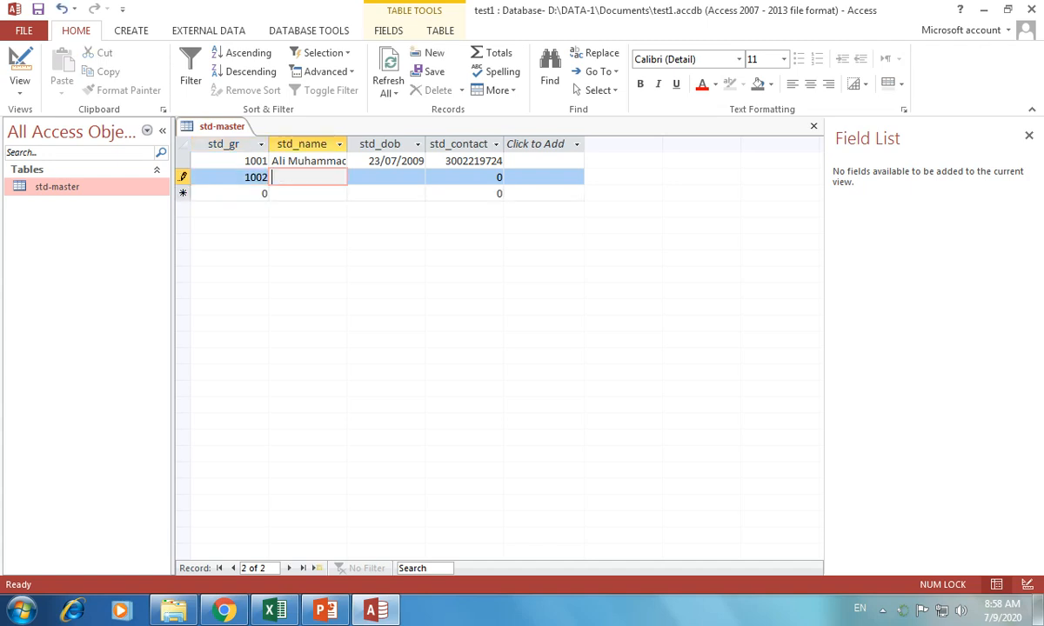
{"action": "key", "text": "Tab"}
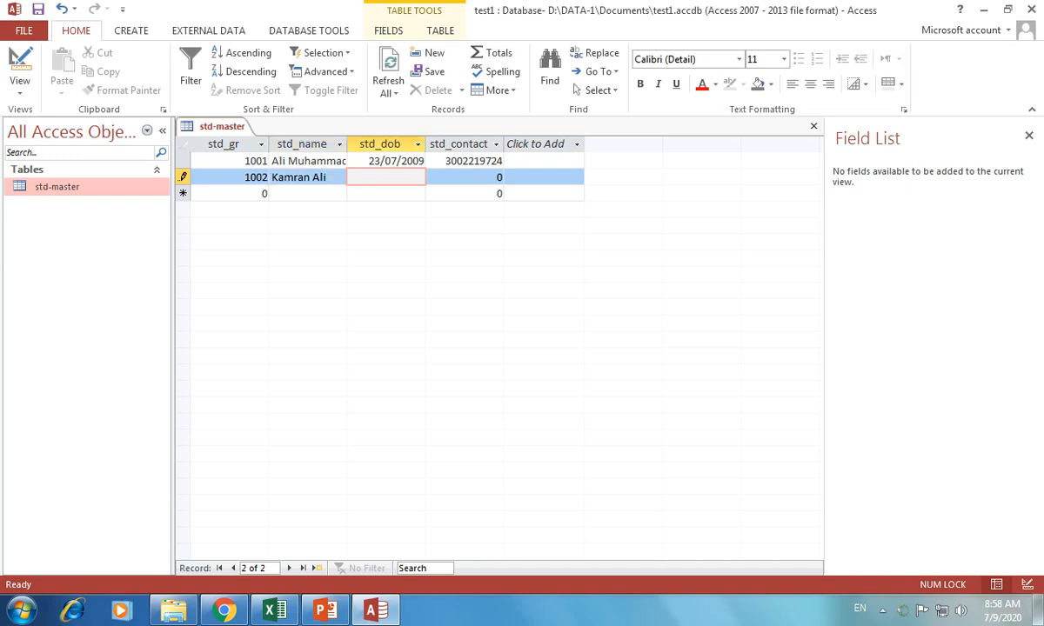
{"action": "type", "text": "01/06/"}
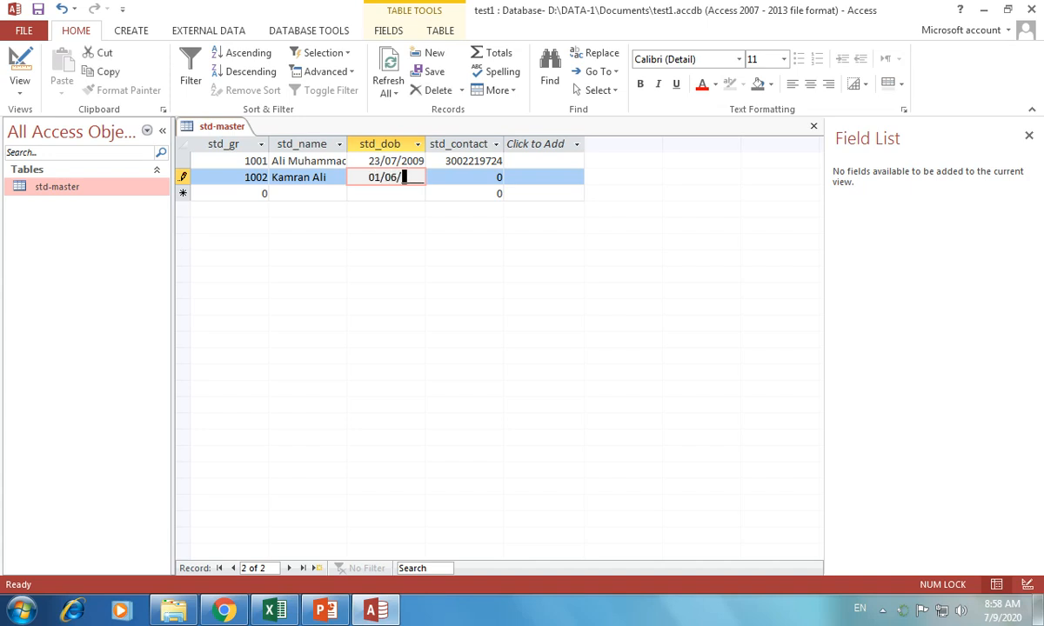
{"action": "type", "text": "2008"}
{"action": "key", "text": "Tab"}
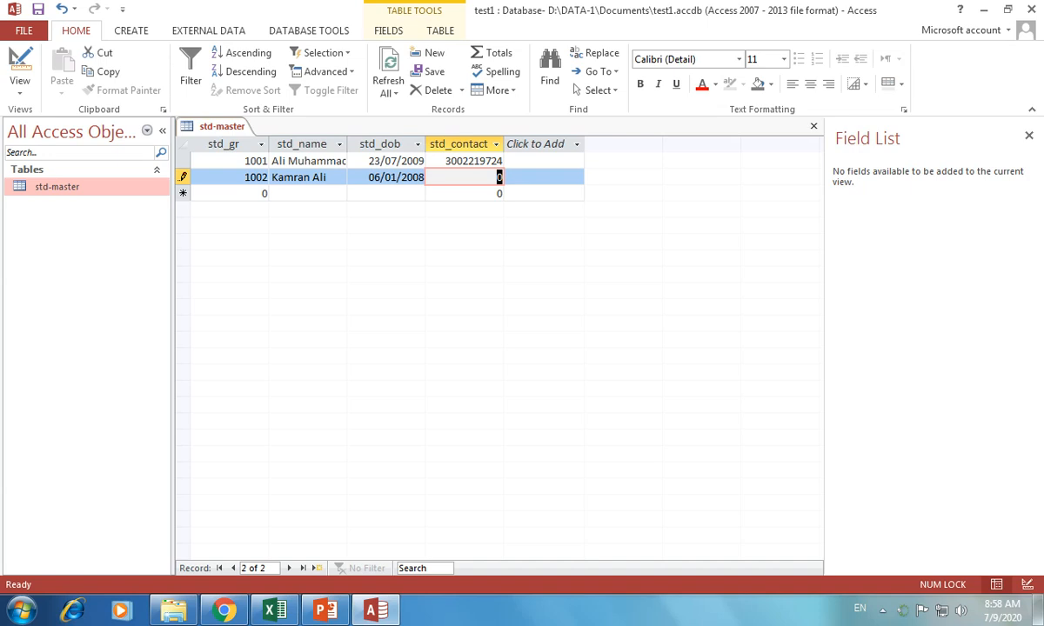
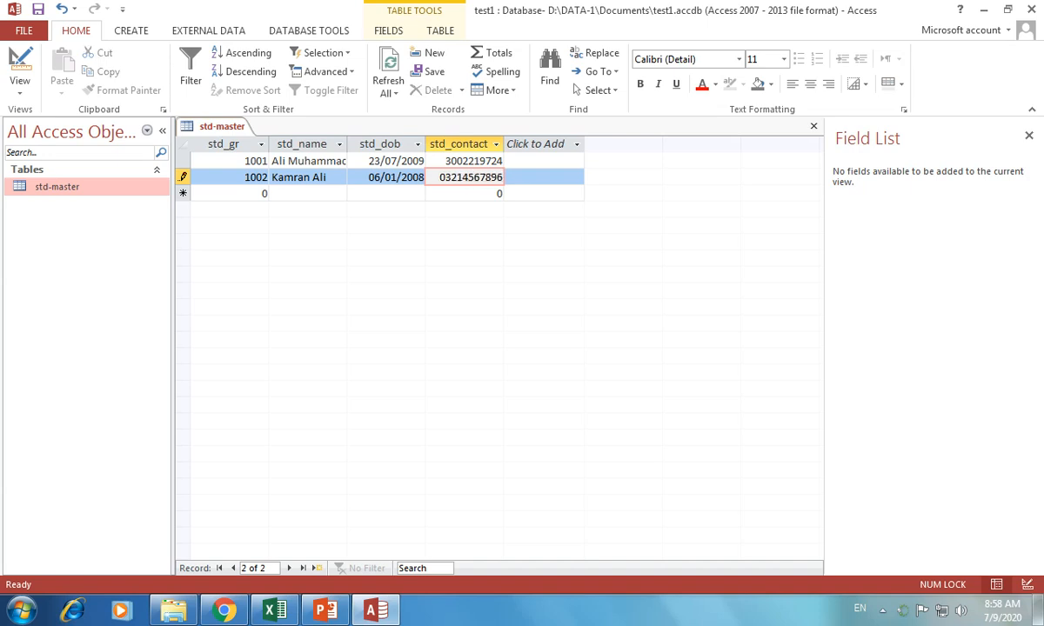
{"action": "key", "text": "Return"}
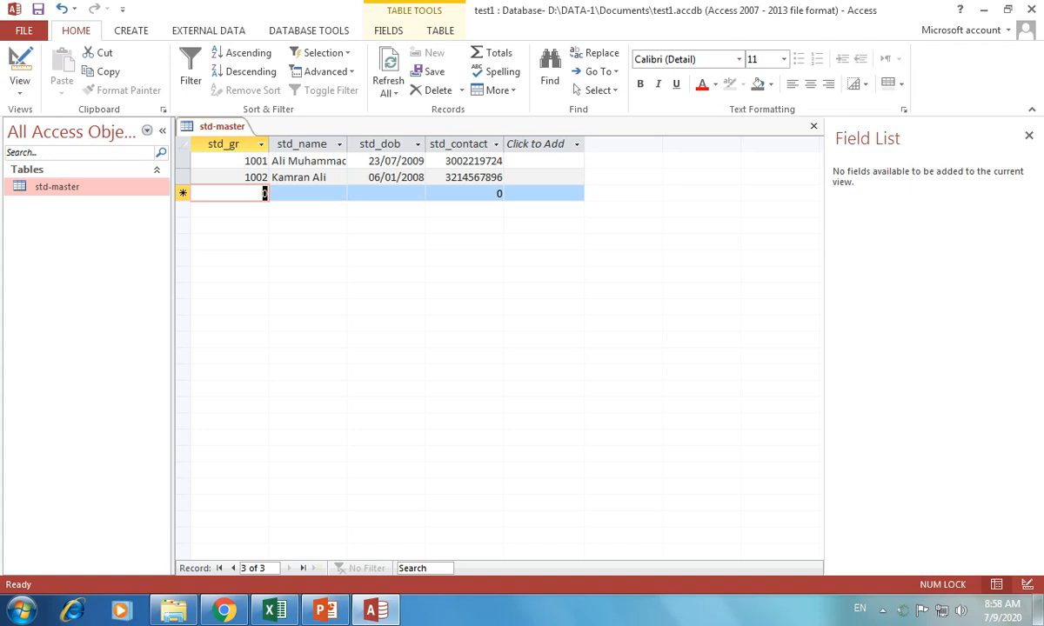
Reopen std-master in Design View and select the std_dob field
{"action": "right_click", "coordinate": [57, 186]}
{"action": "left_click", "coordinate": [107, 220]}
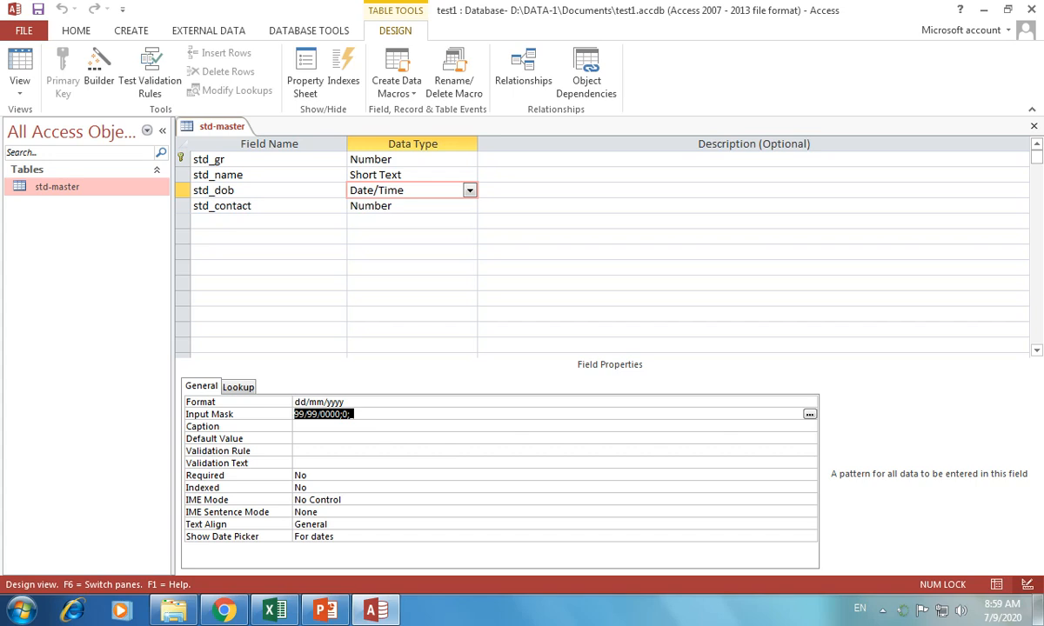
{"action": "left_click", "coordinate": [242, 191]}
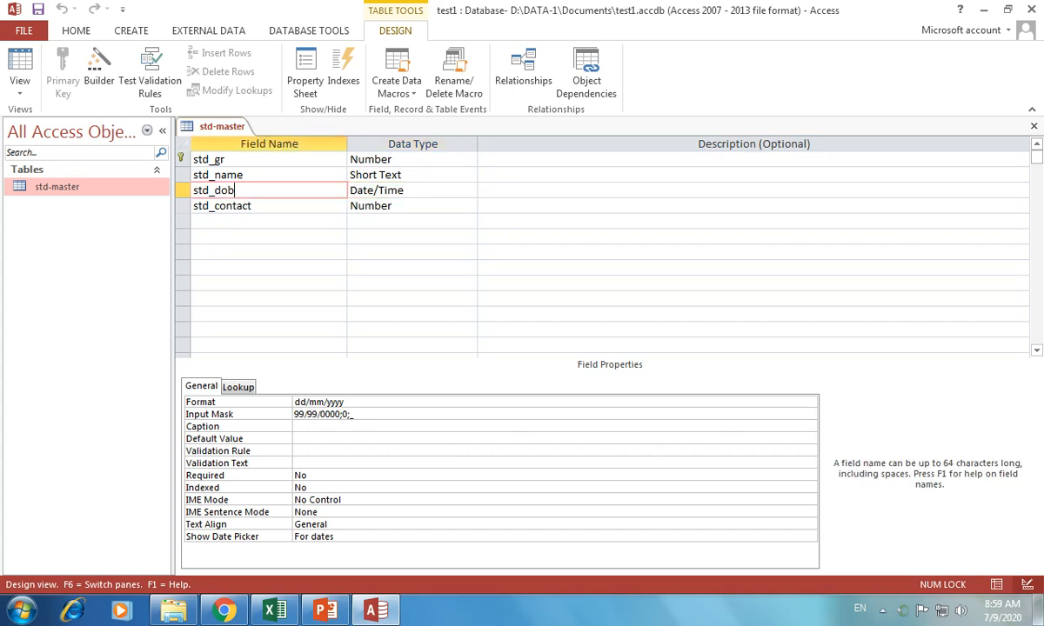
Set std_dob's Caption to 'Enter Date of Birth', then save and view the datasheet
{"action": "left_click", "coordinate": [322, 427]}
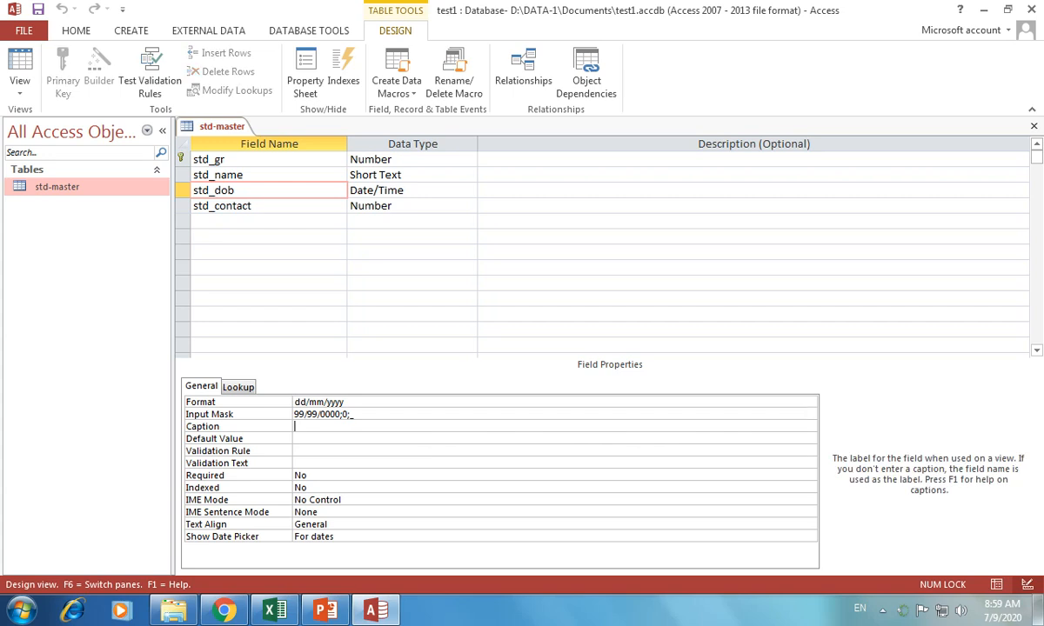
{"action": "key", "text": "Caps_Lock"}
{"action": "type", "text": "E"}
{"action": "key", "text": "Caps_Lock"}
{"action": "type", "text": "nter"}
{"action": "key", "text": "Caps_Lock"}
{"action": "type", "text": "D"}
{"action": "key", "text": "Caps_Lock"}
{"action": "type", "text": "ate of"}
{"action": "key", "text": "Caps_Lock"}
{"action": "type", "text": "B"}
{"action": "key", "text": "Caps_Lock"}
{"action": "type", "text": "irth"}
{"action": "left_click", "coordinate": [19, 63]}
{"action": "key", "text": "Return"}
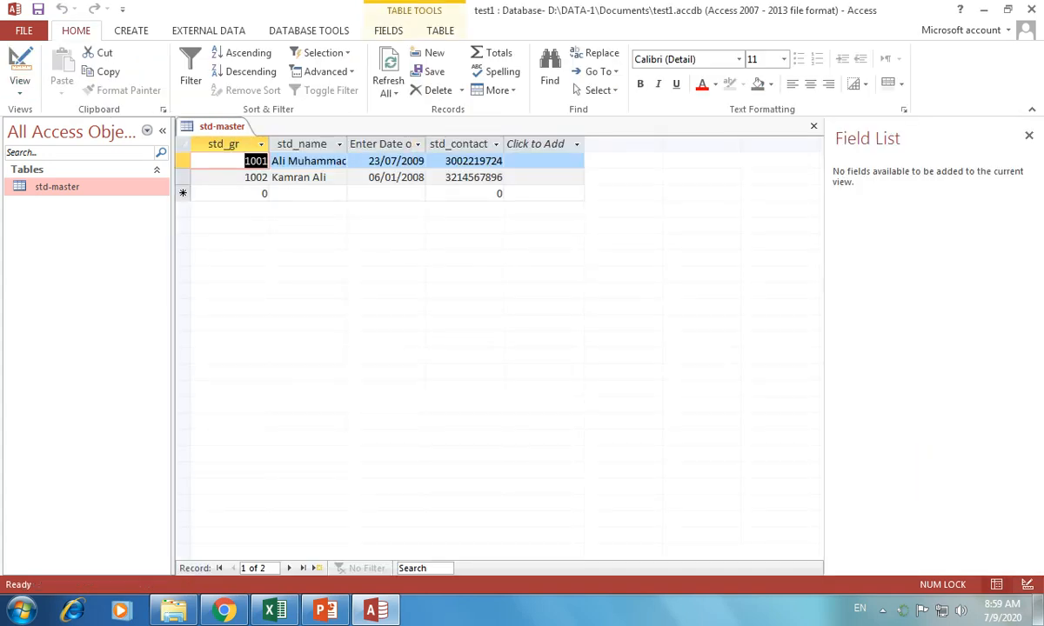
Change std_dob's Caption to DOB and save the table
{"action": "double_click", "coordinate": [425, 143]}
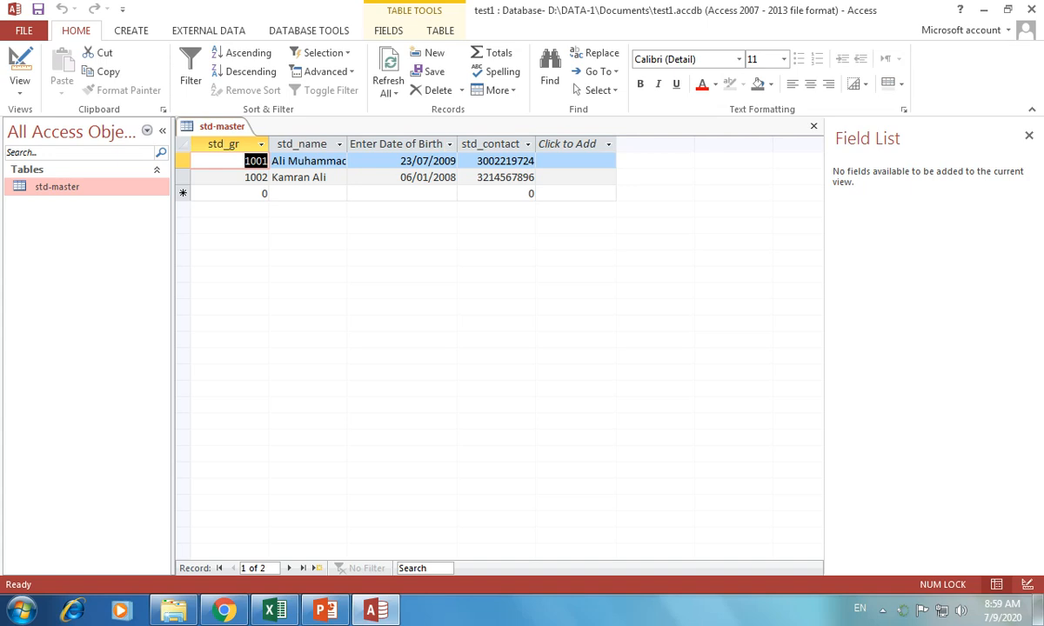
{"action": "right_click", "coordinate": [87, 187]}
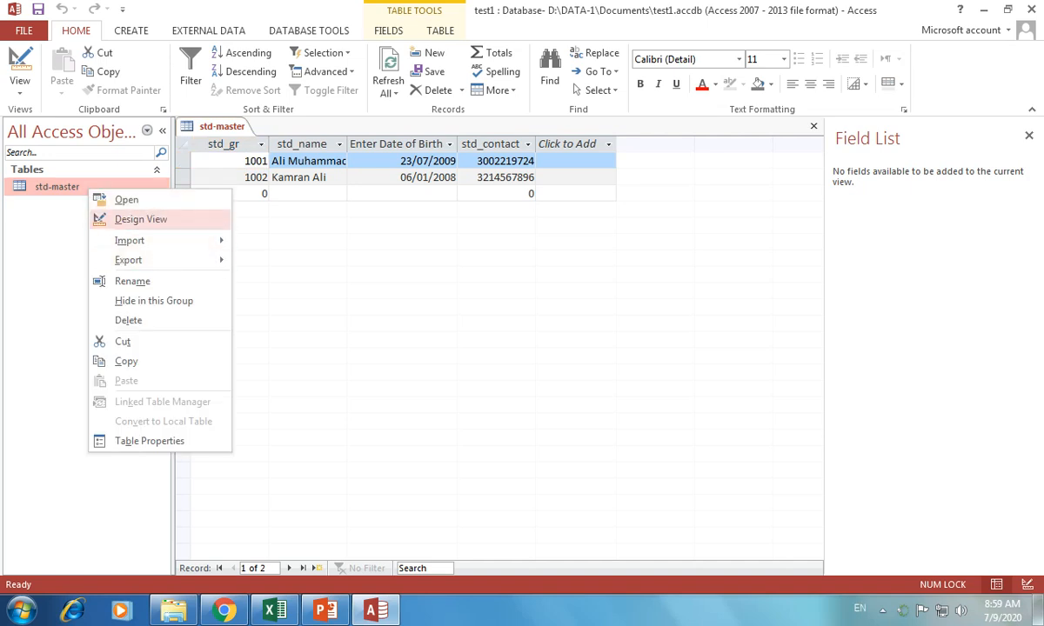
{"action": "left_click", "coordinate": [139, 219]}
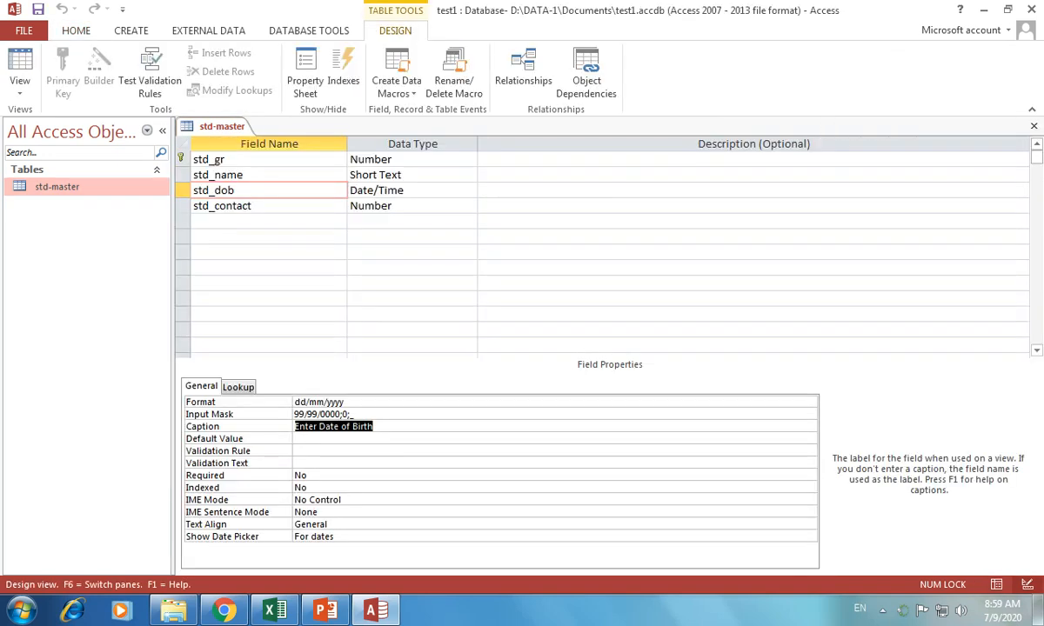
{"action": "key", "text": "Caps_Lock"}
{"action": "type", "text": "DOB"}
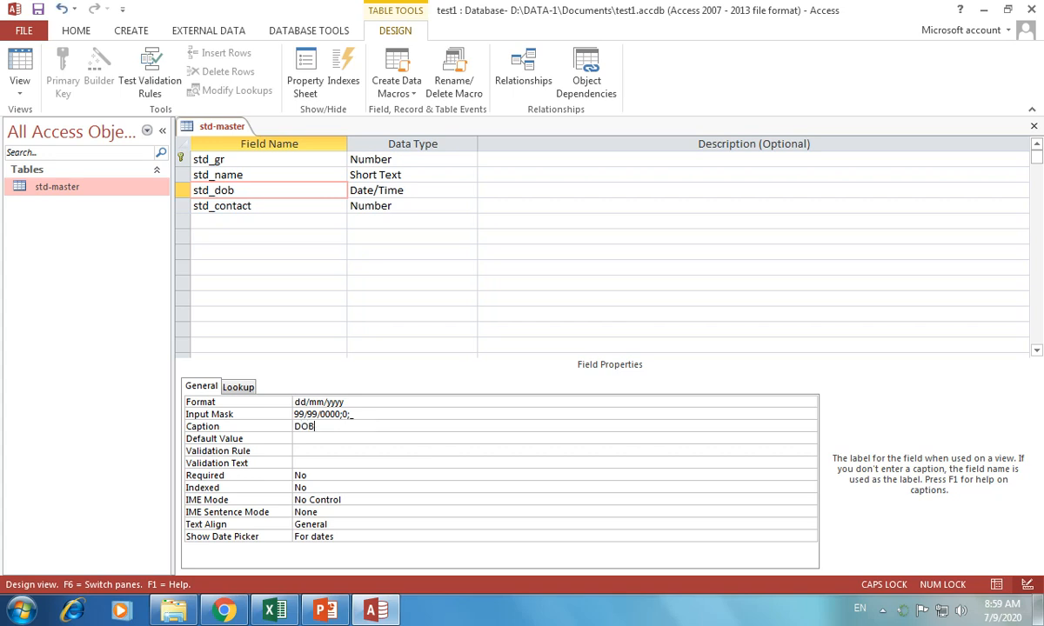
{"action": "left_click", "coordinate": [19, 69]}
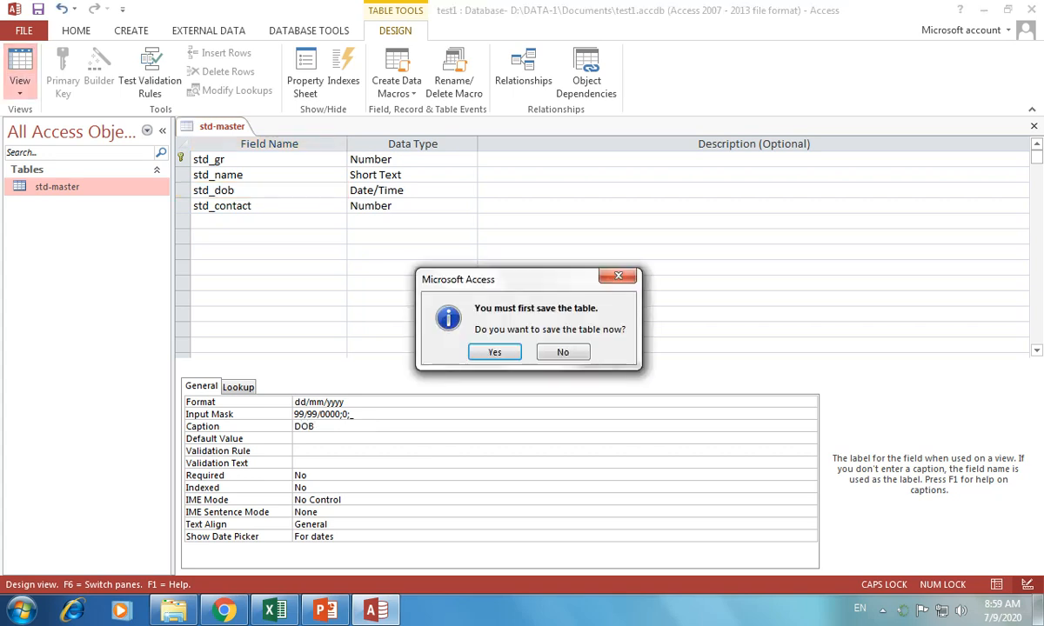
{"action": "left_click", "coordinate": [464, 330]}
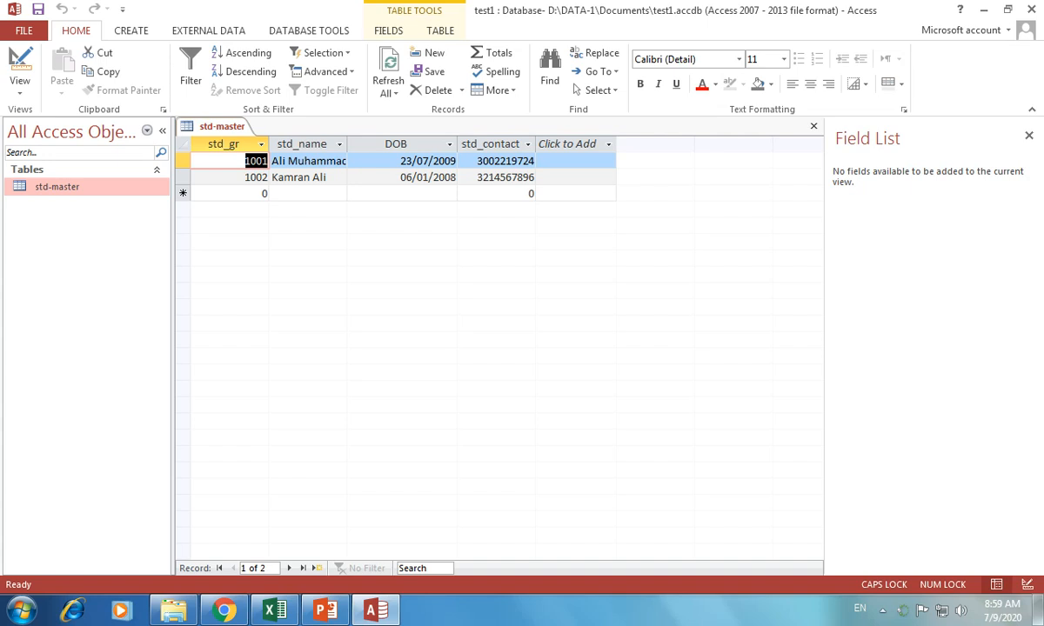
Narrow the DOB column and reopen std-master in Design View
{"action": "left_click_drag", "start_coordinate": [456, 144], "coordinate": [427, 145]}
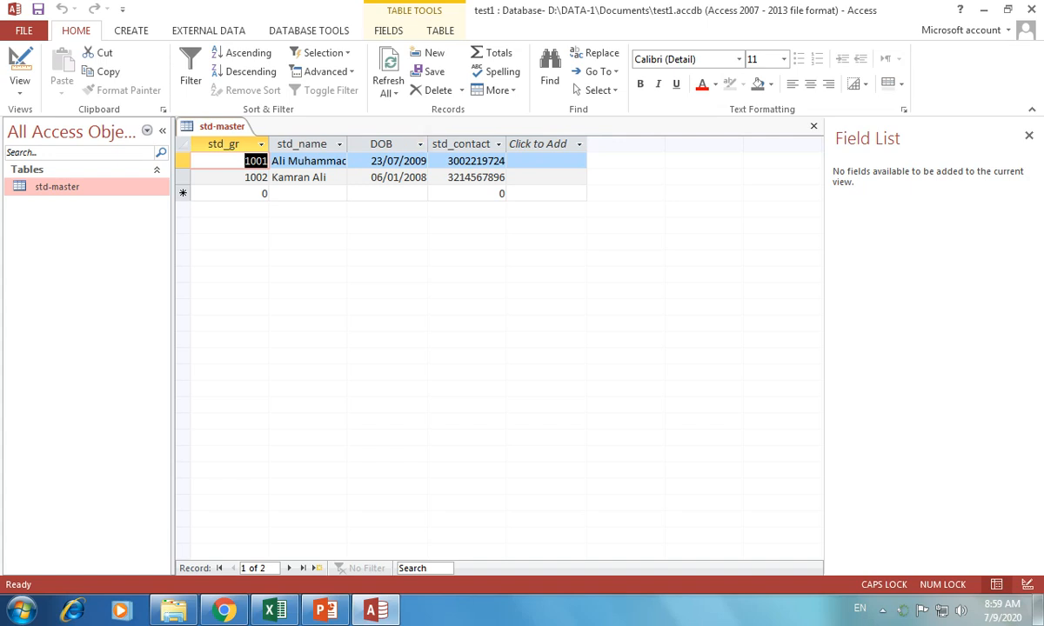
{"action": "left_click", "coordinate": [57, 186]}
{"action": "right_click", "coordinate": [102, 188]}
{"action": "left_click", "coordinate": [135, 212]}
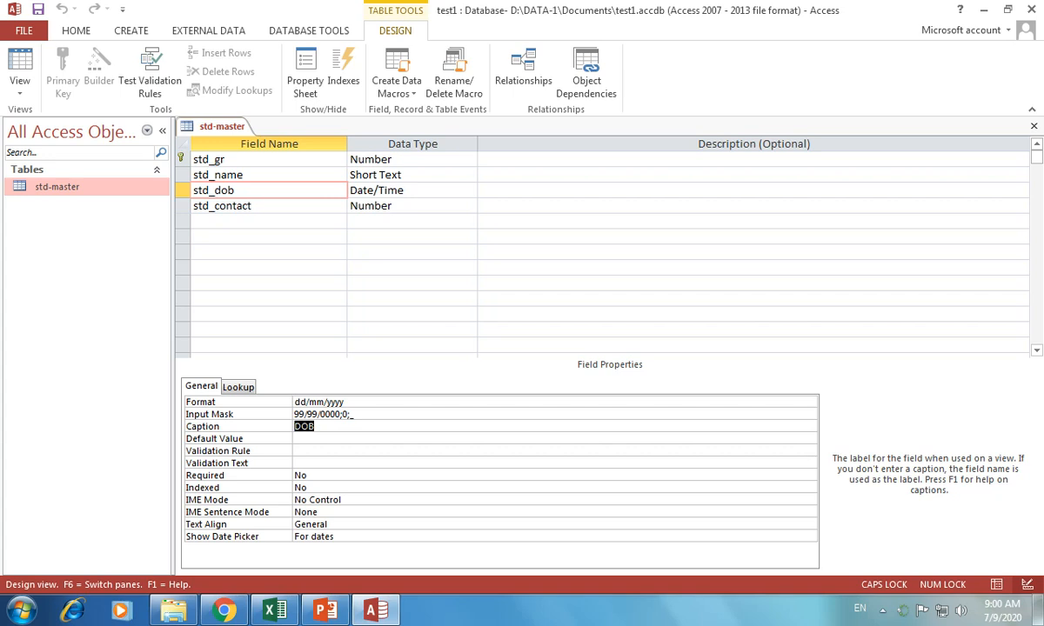
Add a new field named Std_Nationality, keeping the Short Text data type
{"action": "left_click", "coordinate": [261, 222]}
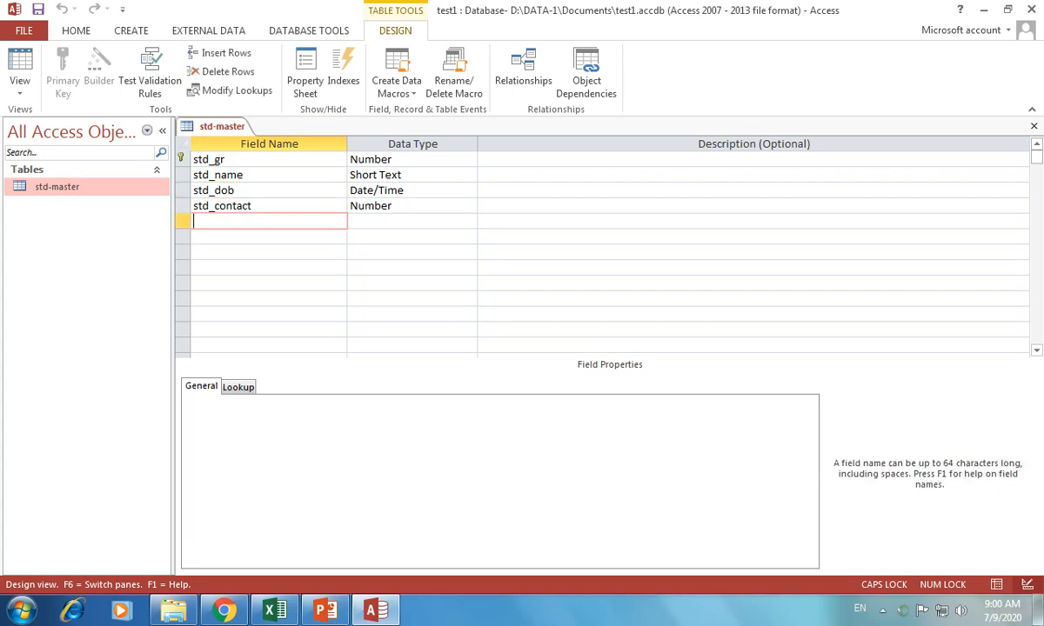
{"action": "type", "text": "sTD"}
{"action": "key", "text": "BackSpace"}
{"action": "key", "text": "BackSpace"}
{"action": "key", "text": "BackSpace"}
{"action": "type", "text": "S"}
{"action": "key", "text": "Caps_Lock"}
{"action": "type", "text": "td_"}
{"action": "key", "text": "Caps_Lock"}
{"action": "type", "text": "N"}
{"action": "key", "text": "Caps_Lock"}
{"action": "type", "text": "ationality"}
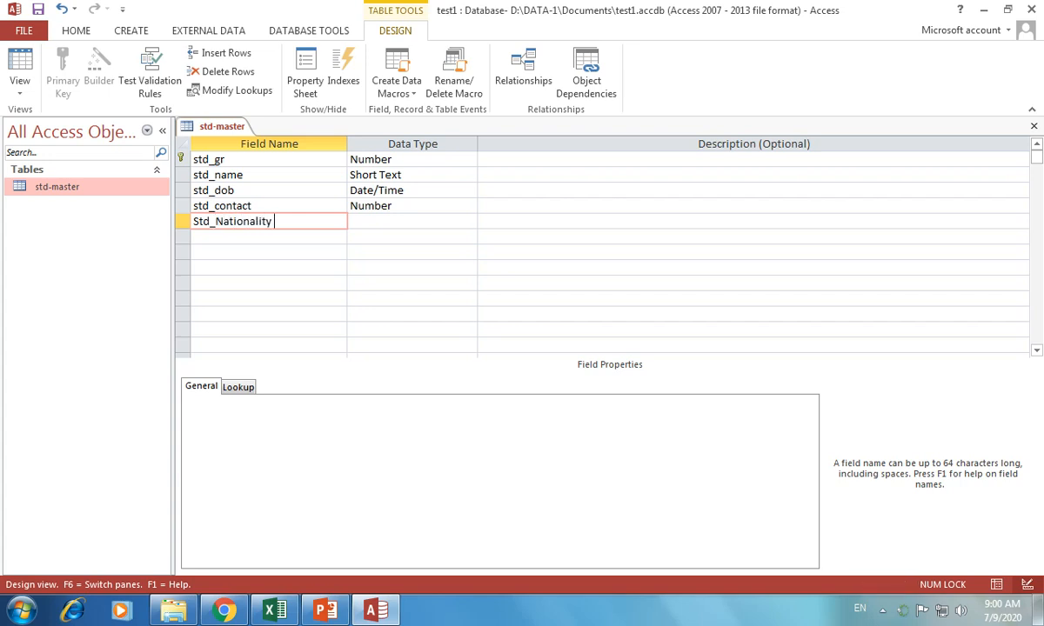
{"action": "key", "text": "Tab"}
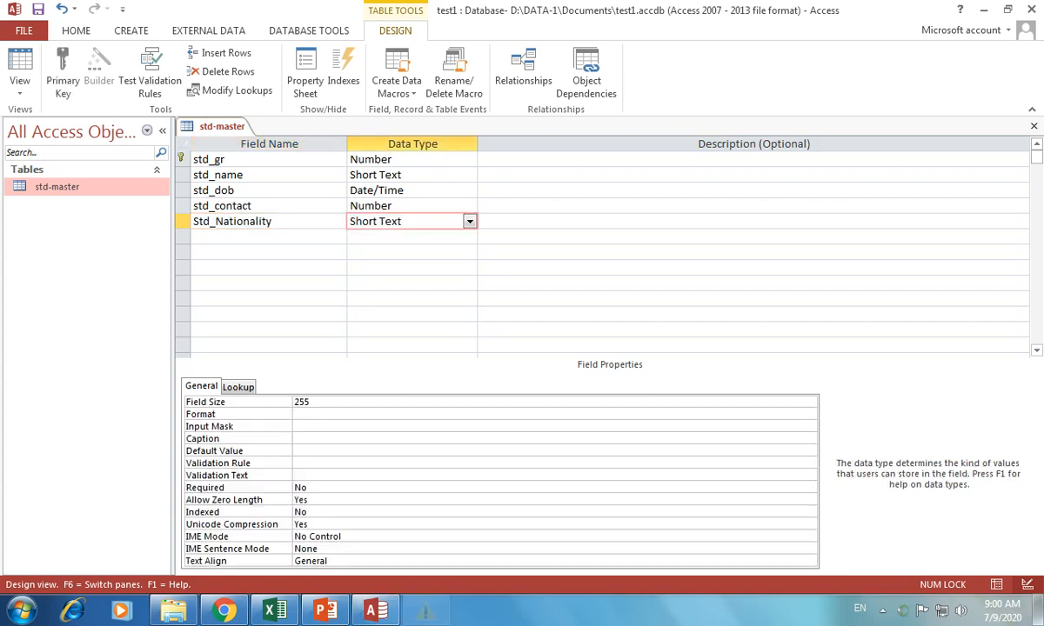
{"action": "left_click", "coordinate": [718, 131]}
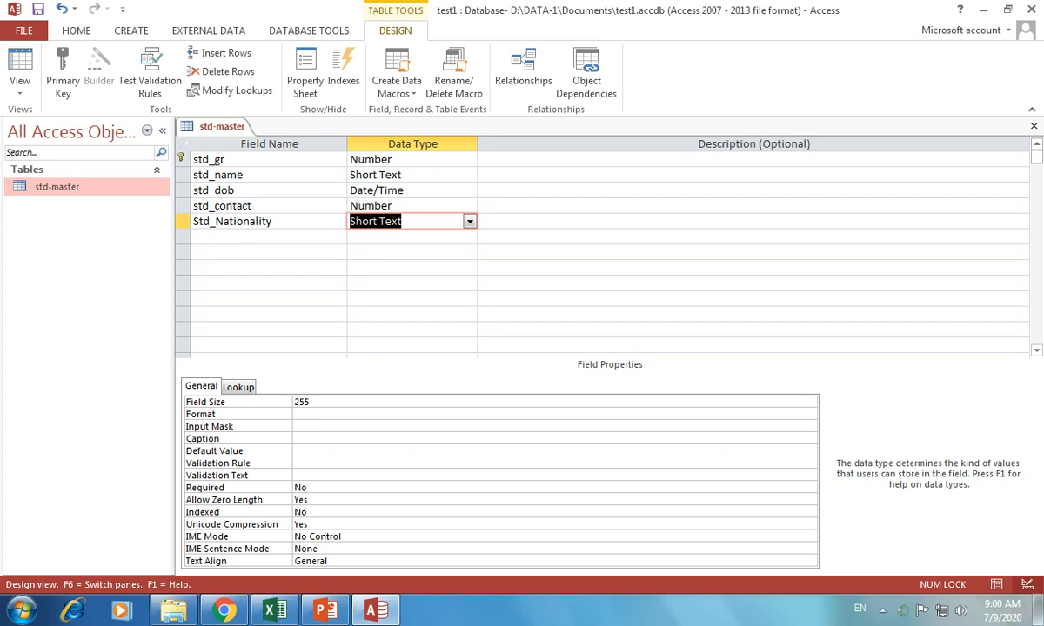
Give Std_Nationality a Default Value of "Pakistani" and save the table
{"action": "left_click", "coordinate": [348, 450]}
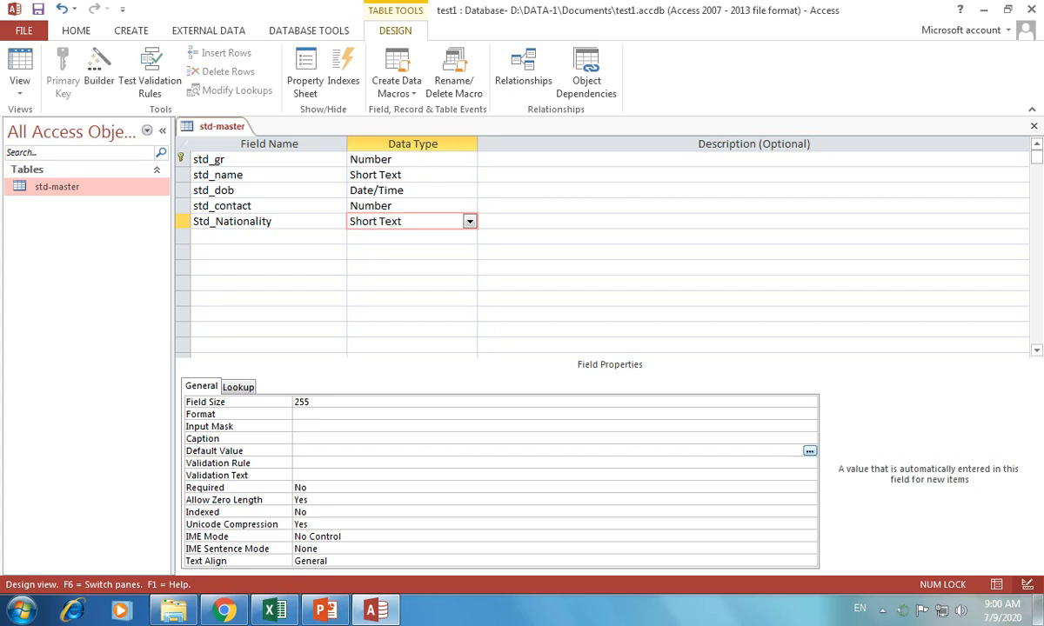
{"action": "type", "text": "\""}
{"action": "key", "text": "BackSpace"}
{"action": "type", "text": "'"}
{"action": "type", "text": "Pakistani"}
{"action": "type", "text": "\""}
{"action": "left_click", "coordinate": [19, 67]}
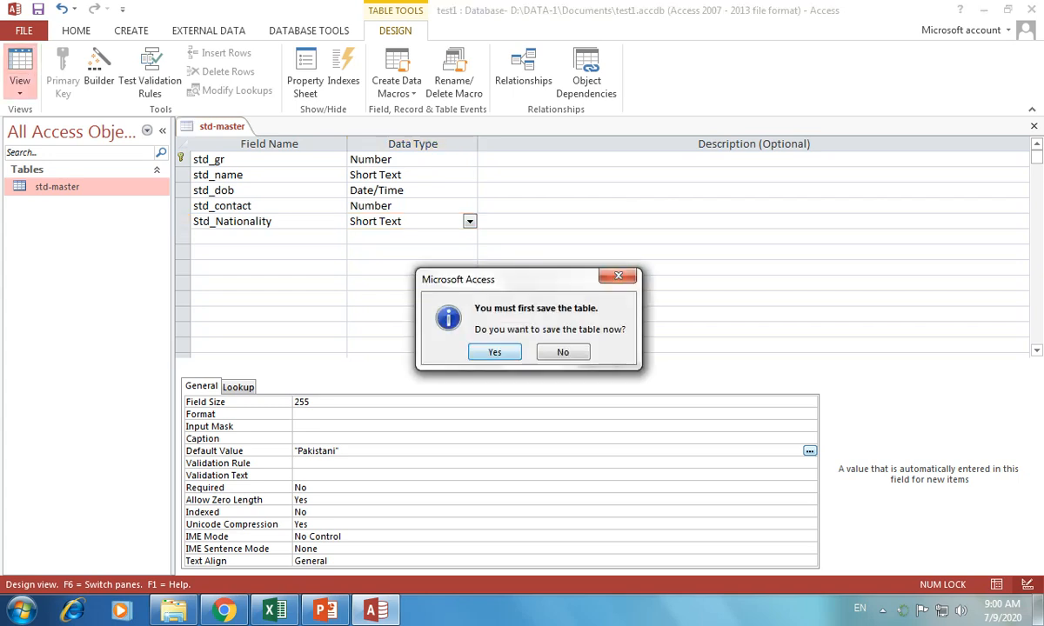
{"action": "key", "text": "Return"}
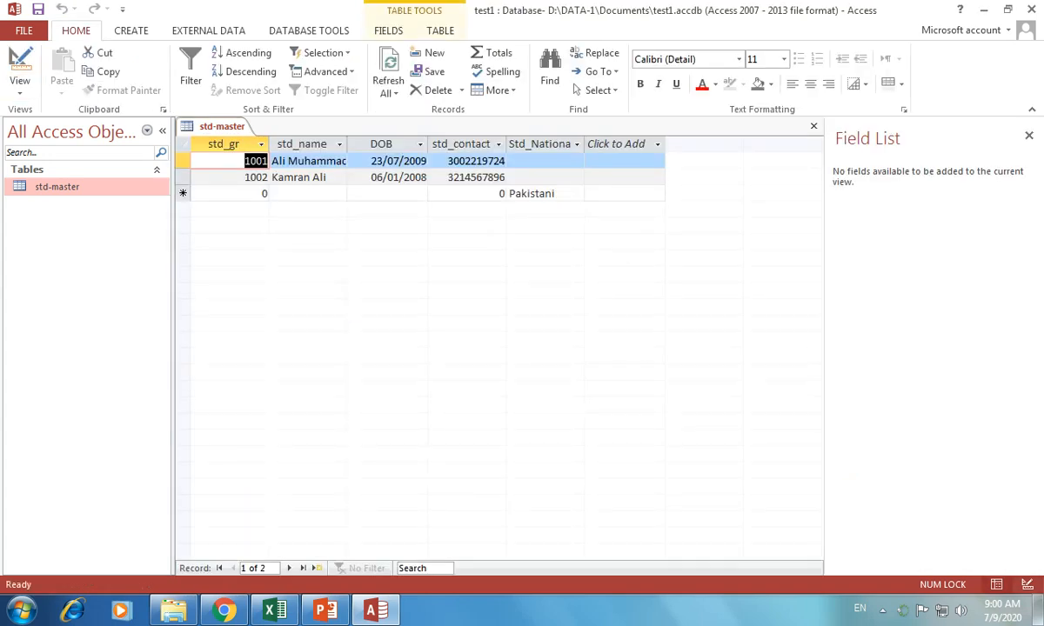
Enter Pakistani as the nationality for students 1001 and 1002
{"action": "left_click", "coordinate": [545, 161]}
{"action": "type", "text": "p"}
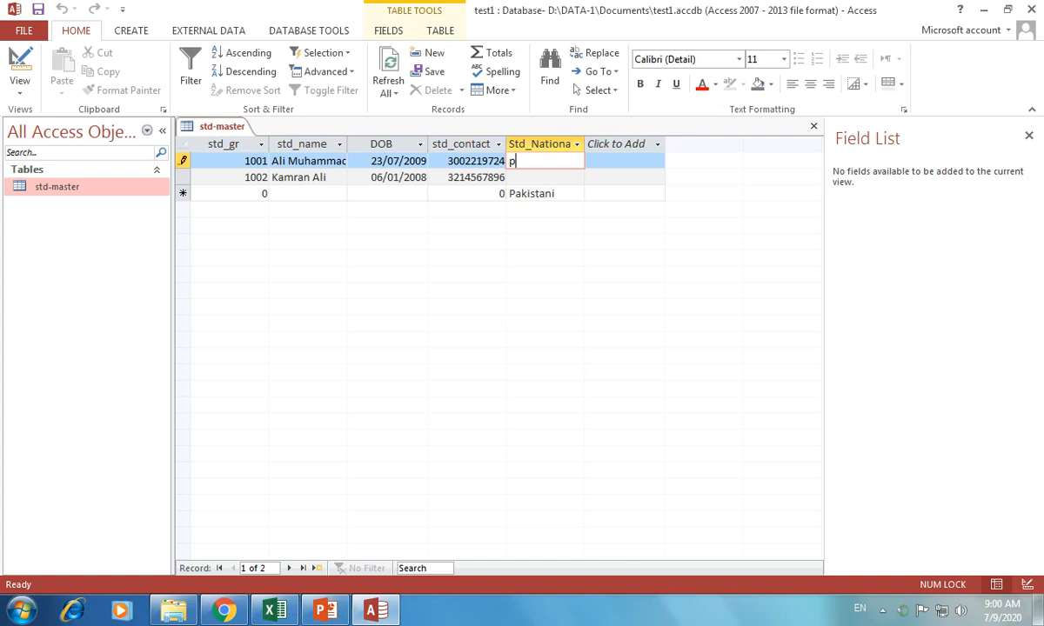
{"action": "type", "text": "akistani"}
{"action": "key", "text": "Tab"}
{"action": "key", "text": "Tab"}
{"action": "key", "text": "Tab"}
{"action": "key", "text": "Tab"}
{"action": "key", "text": "Tab"}
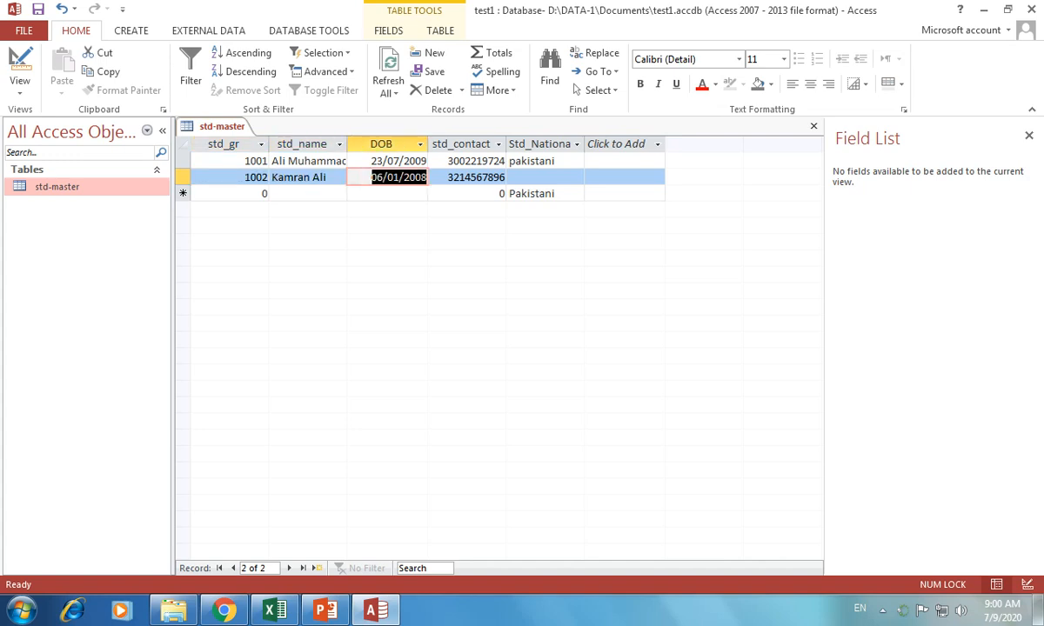
{"action": "key", "text": "Caps_Lock"}
{"action": "type", "text": "P"}
{"action": "key", "text": "Caps_Lock"}
{"action": "type", "text": "akistani"}
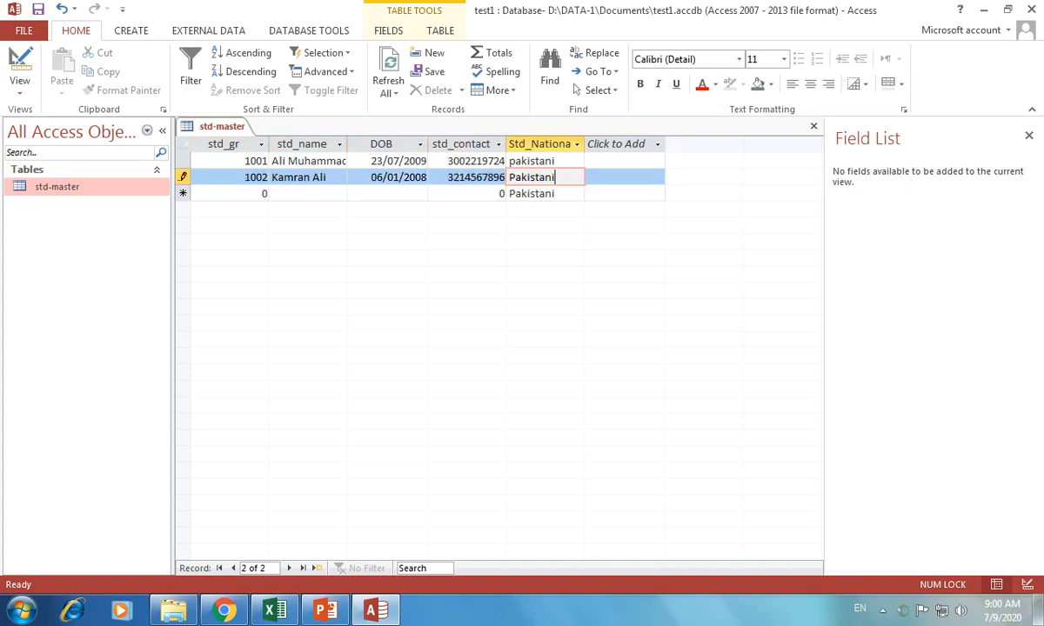
{"action": "key", "text": "Tab"}
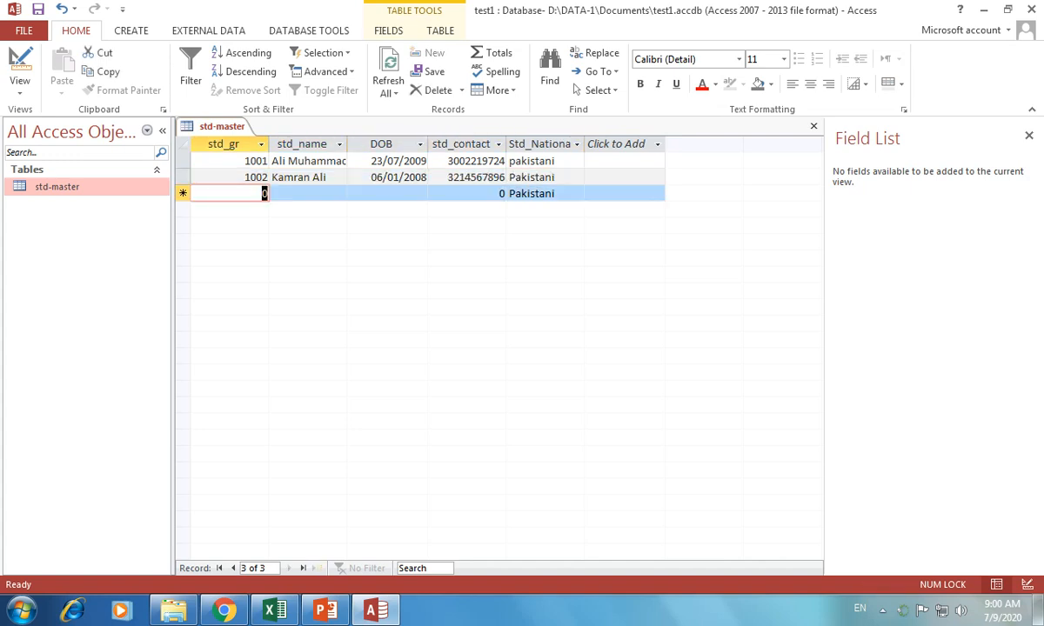
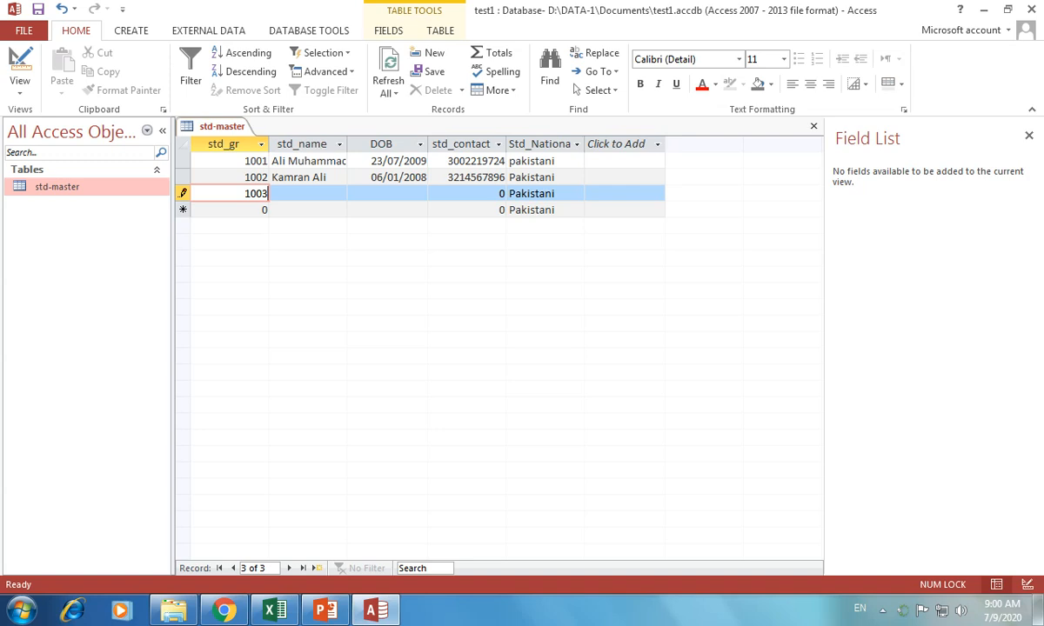
{"action": "key", "text": "Tab"}
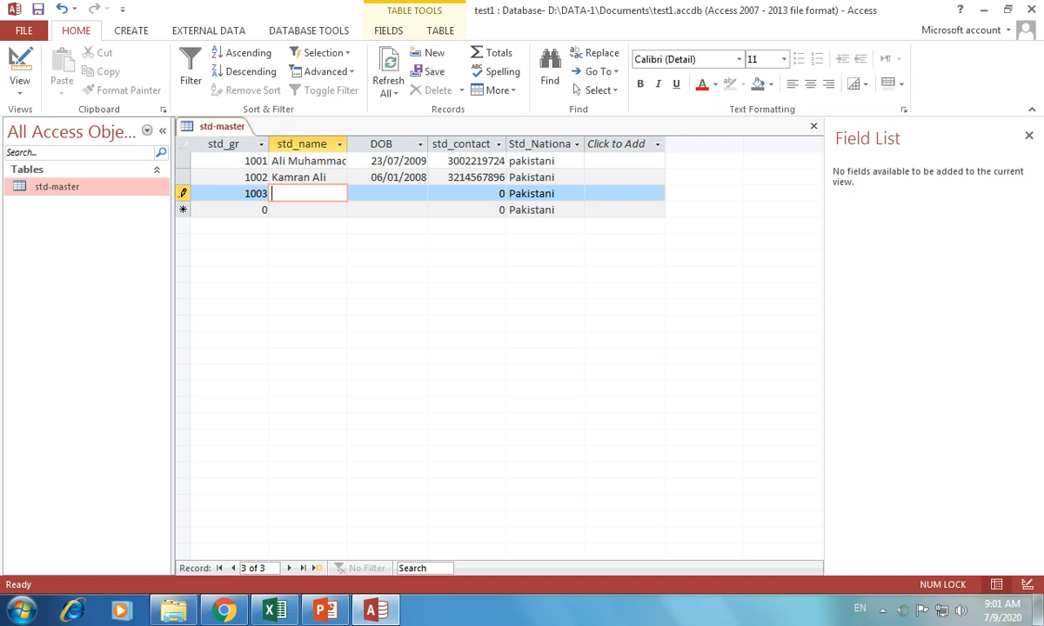
{"action": "key", "text": "Caps_Lock"}
{"action": "type", "text": "S"}
{"action": "key", "text": "Caps_Lock"}
{"action": "type", "text": "habeer"}
{"action": "key", "text": "Tab"}
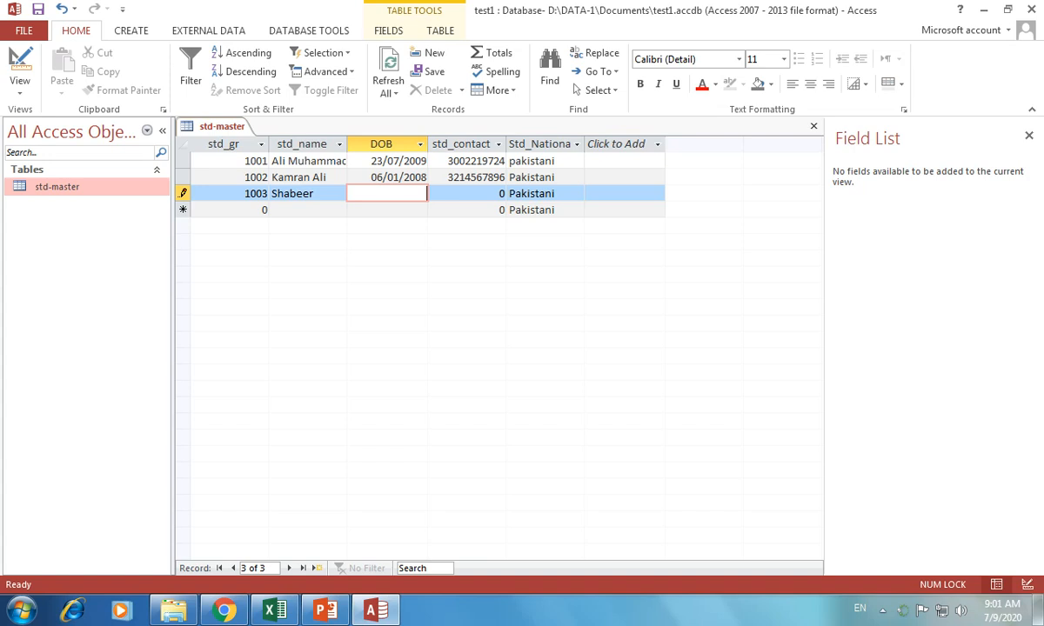
{"action": "type", "text": "06/__/____"}
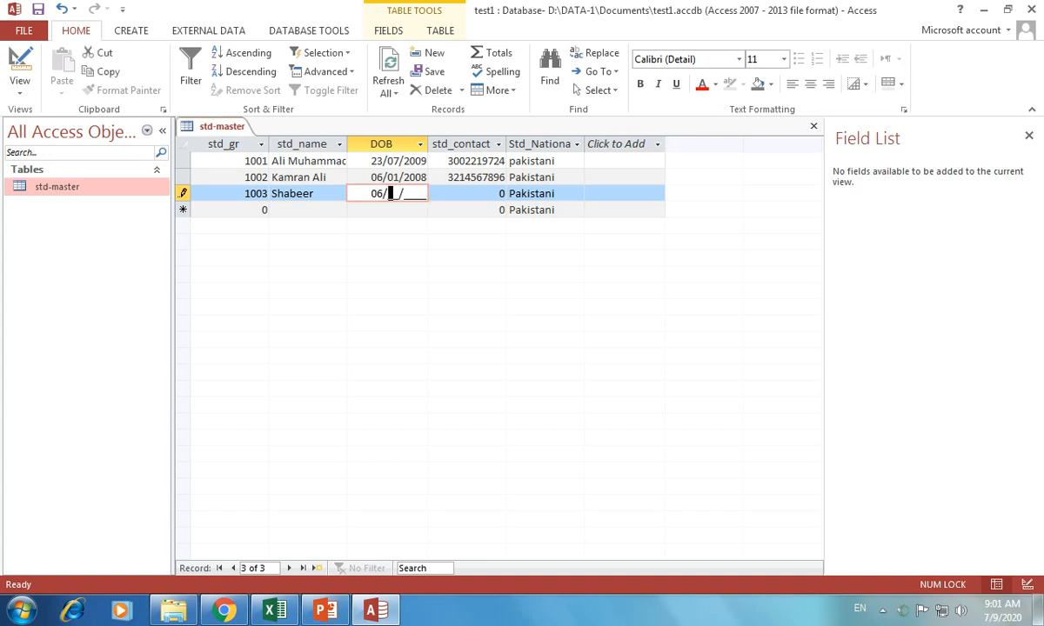
{"action": "type", "text": "0_/"}
{"action": "key", "text": "BackSpace"}
{"action": "key", "text": "BackSpace"}
{"action": "type", "text": "08/06/2008"}
{"action": "key", "text": "Tab"}
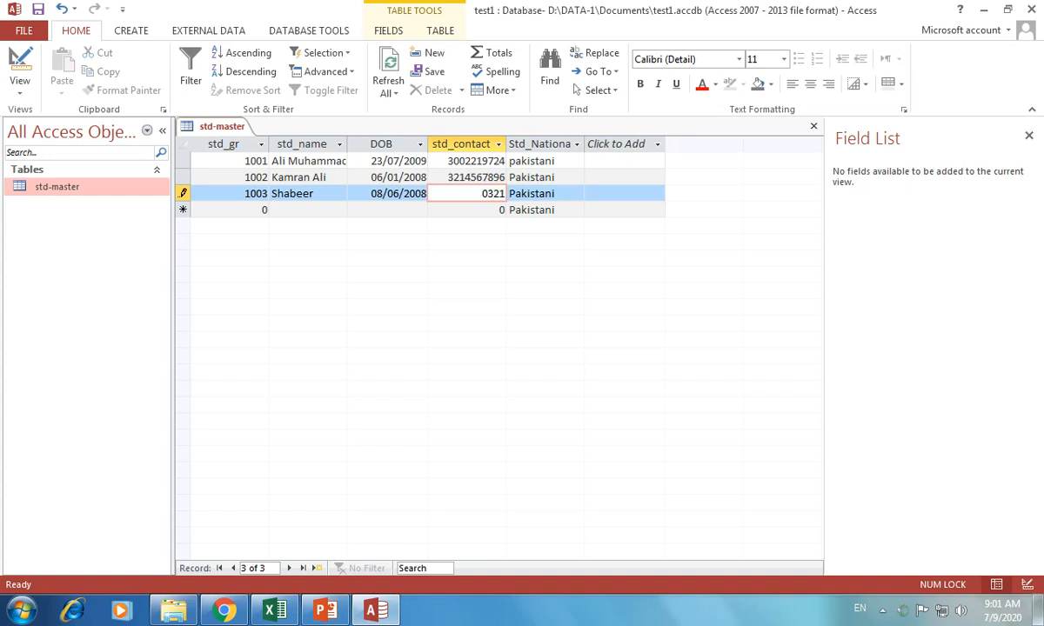
{"action": "key", "text": "Tab"}
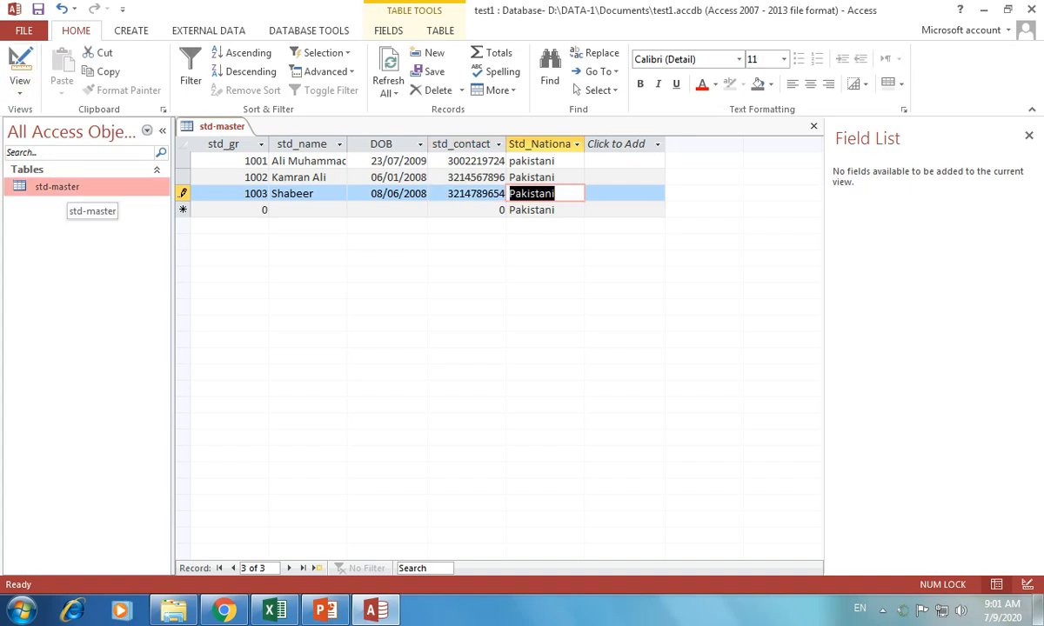
{"action": "left_click", "coordinate": [59, 186]}
Reopen std-master in Design View and add a new field named Std_class
{"action": "right_click", "coordinate": [68, 186]}
{"action": "left_click", "coordinate": [120, 218]}
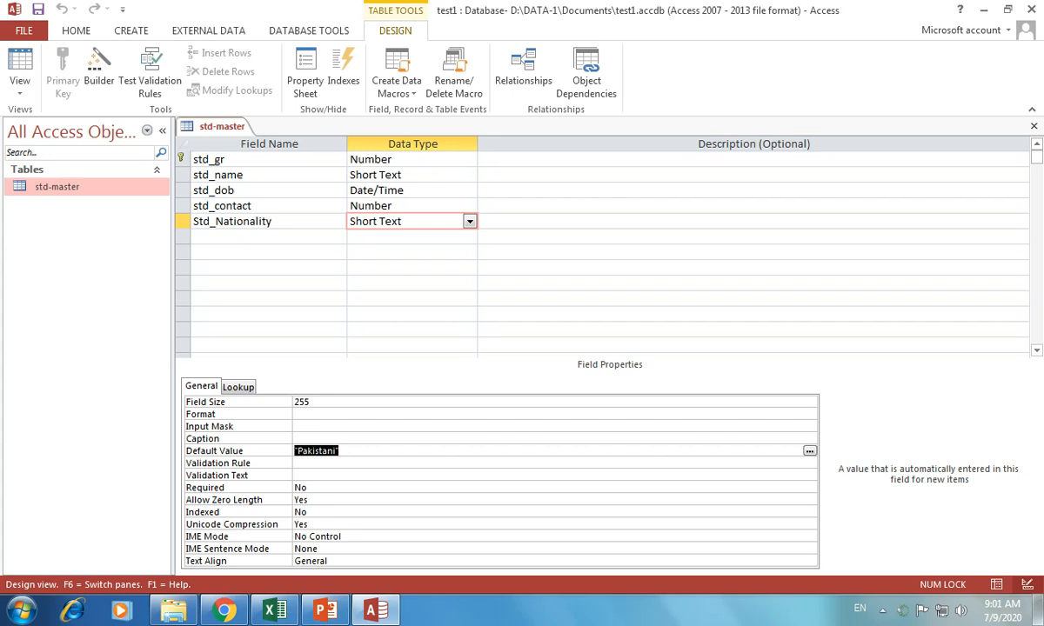
{"action": "left_click", "coordinate": [268, 236]}
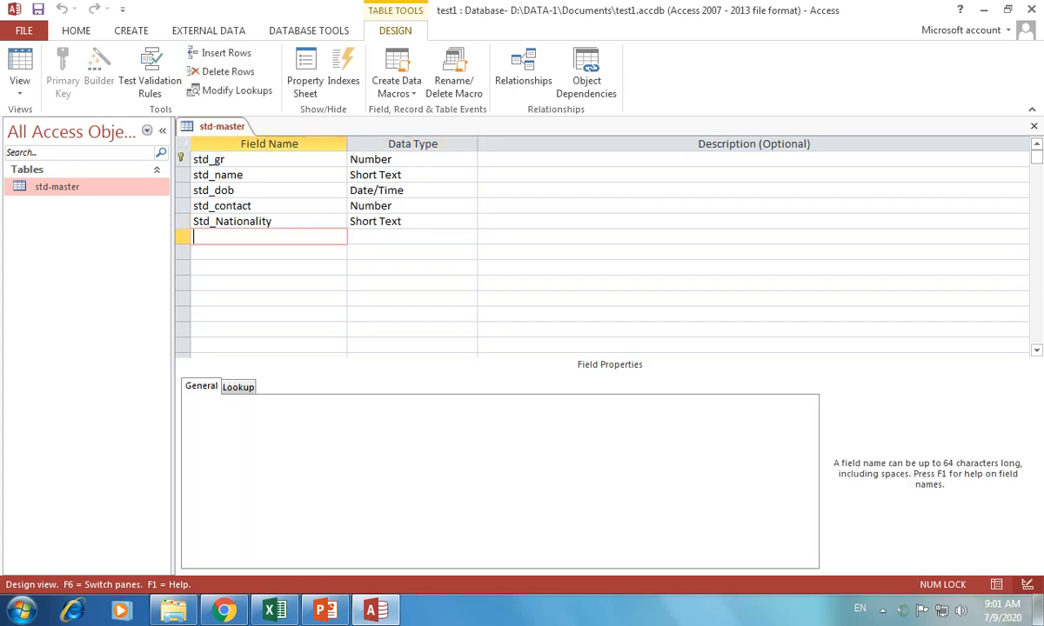
{"action": "type", "text": "std"}
{"action": "key", "text": "BackSpace"}
{"action": "key", "text": "BackSpace"}
{"action": "key", "text": "BackSpace"}
{"action": "key", "text": "Caps_Lock"}
{"action": "type", "text": "S"}
{"action": "key", "text": "Caps_Lock"}
{"action": "type", "text": "td_class"}
Set the Std_class field's data type to Number
{"action": "key", "text": "Tab"}
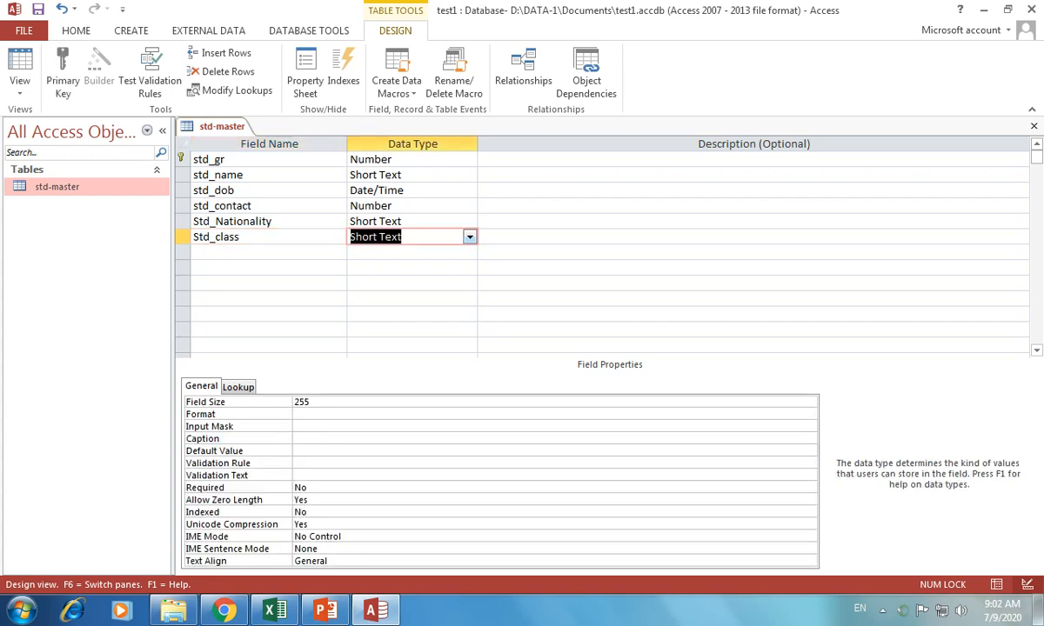
{"action": "key", "text": "alt+Down"}
{"action": "key", "text": "Down"}
{"action": "key", "text": "Down"}
{"action": "key", "text": "Return"}
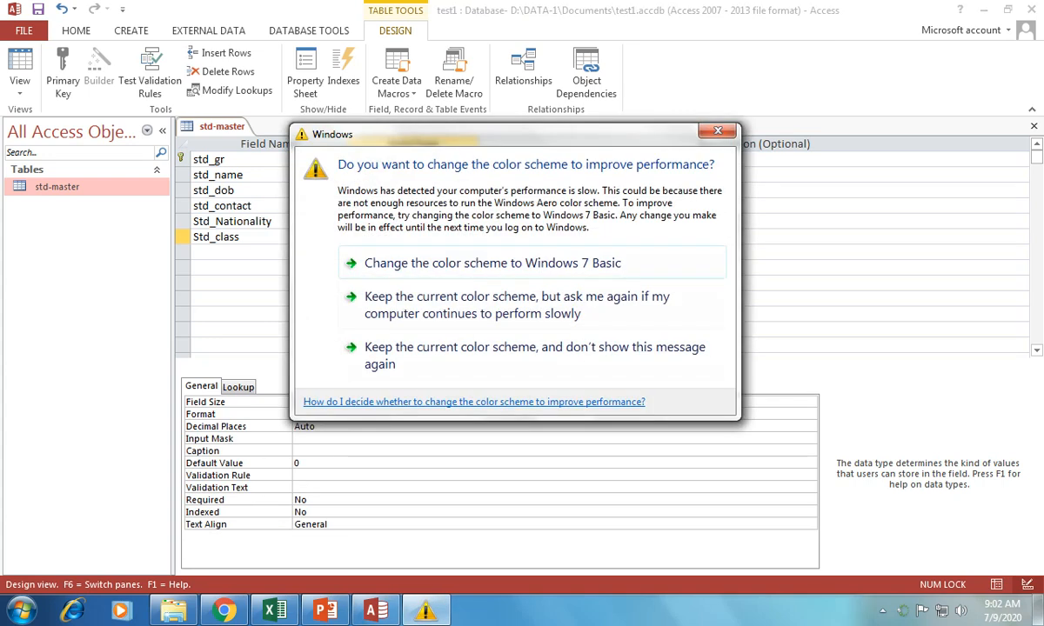
{"action": "left_click", "coordinate": [718, 130]}
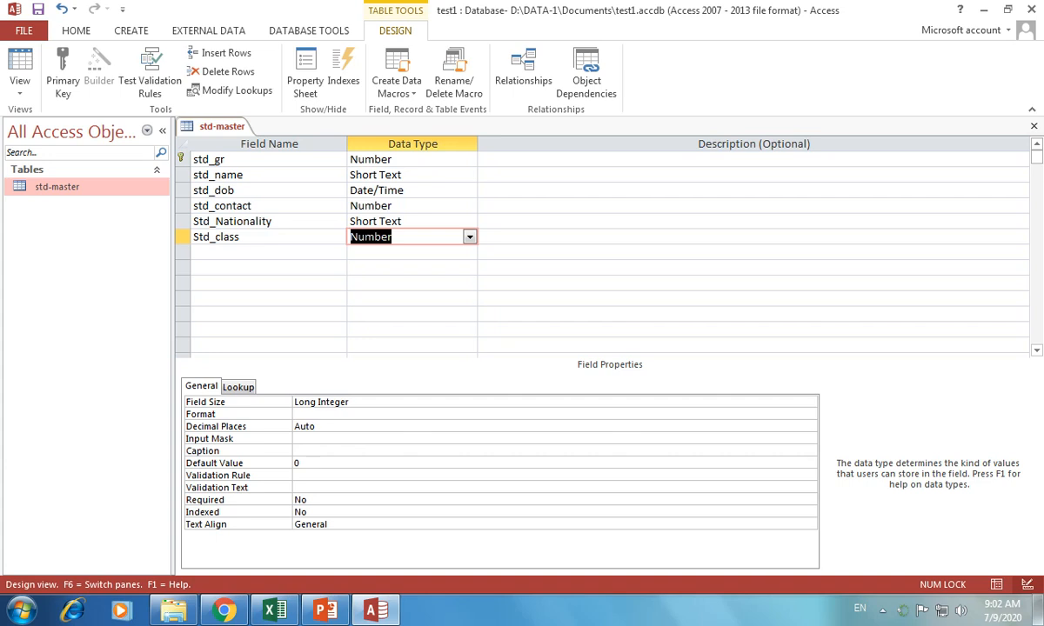
Enter the validation rule >=1 And <=10 for the Std_class field
{"action": "left_click", "coordinate": [301, 463]}
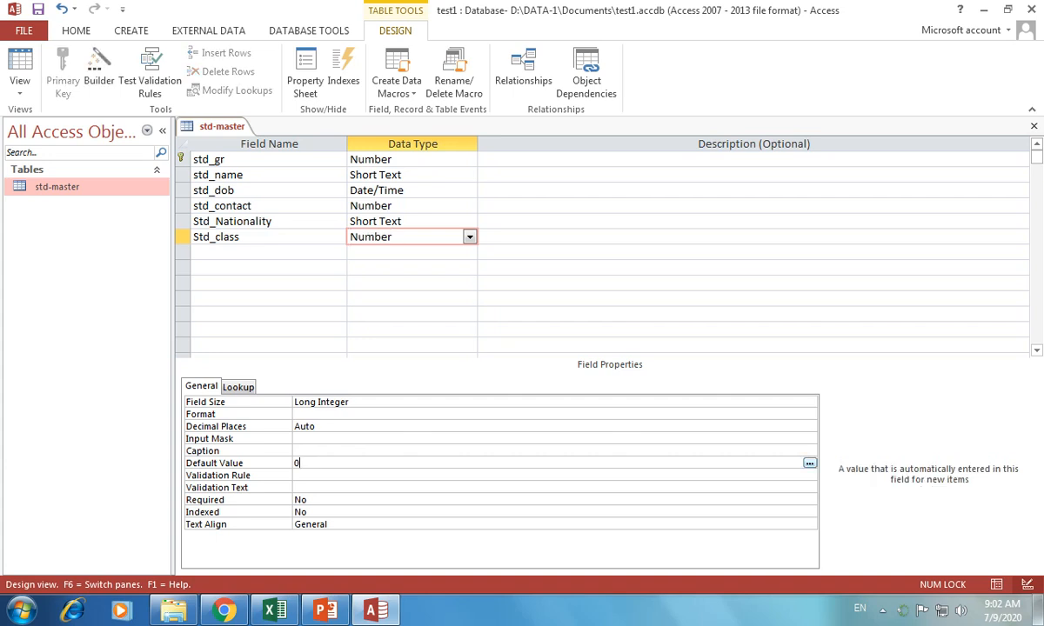
{"action": "left_click", "coordinate": [300, 476]}
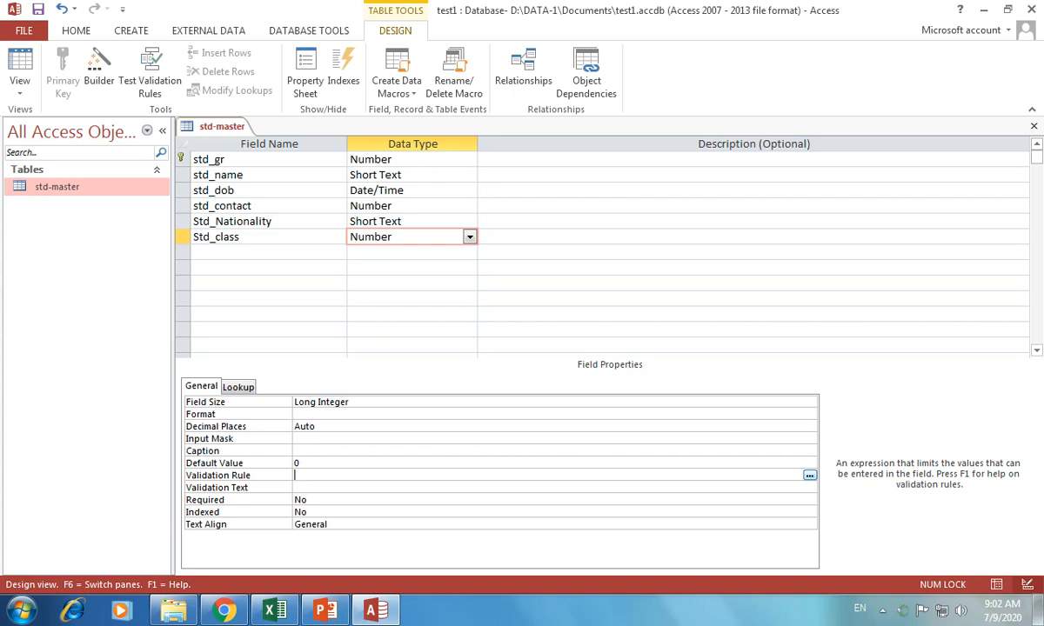
{"action": "type", "text": ">1 and <10"}
{"action": "left_click", "coordinate": [334, 475]}
{"action": "type", "text": "="}
{"action": "left_click", "coordinate": [301, 475]}
{"action": "type", "text": "="}
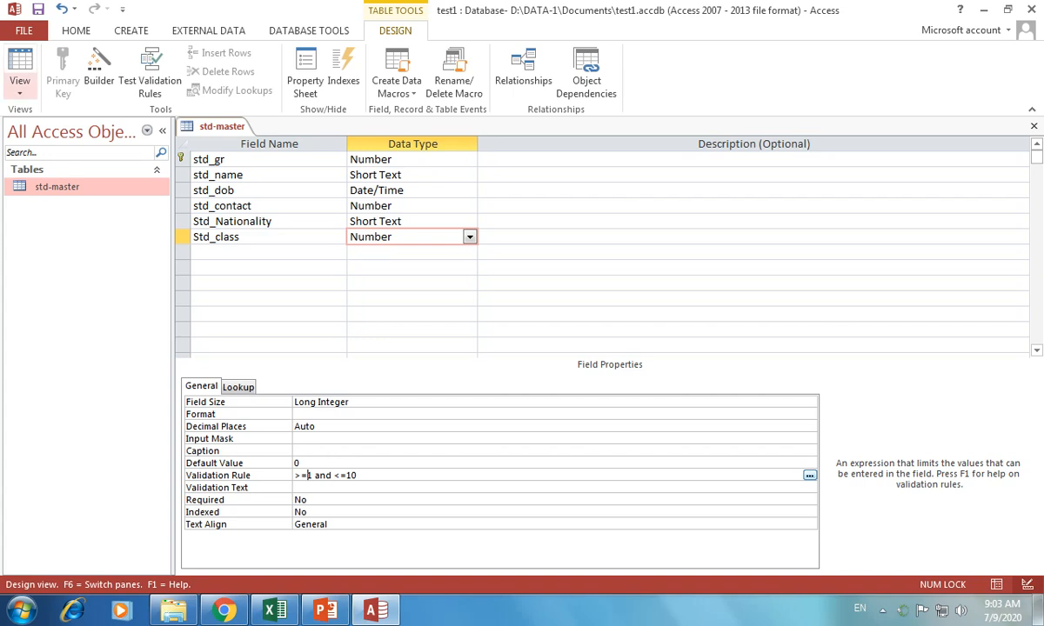
Switch to Datasheet View, saving the table and keeping the rule despite existing data
{"action": "left_click", "coordinate": [20, 65]}
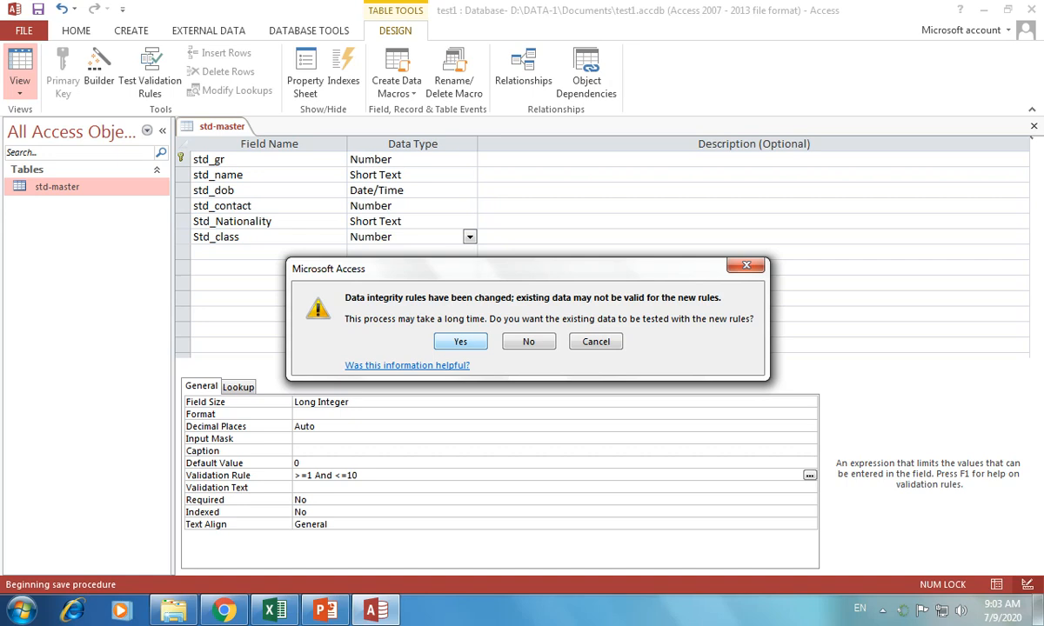
{"action": "key", "text": "Return"}
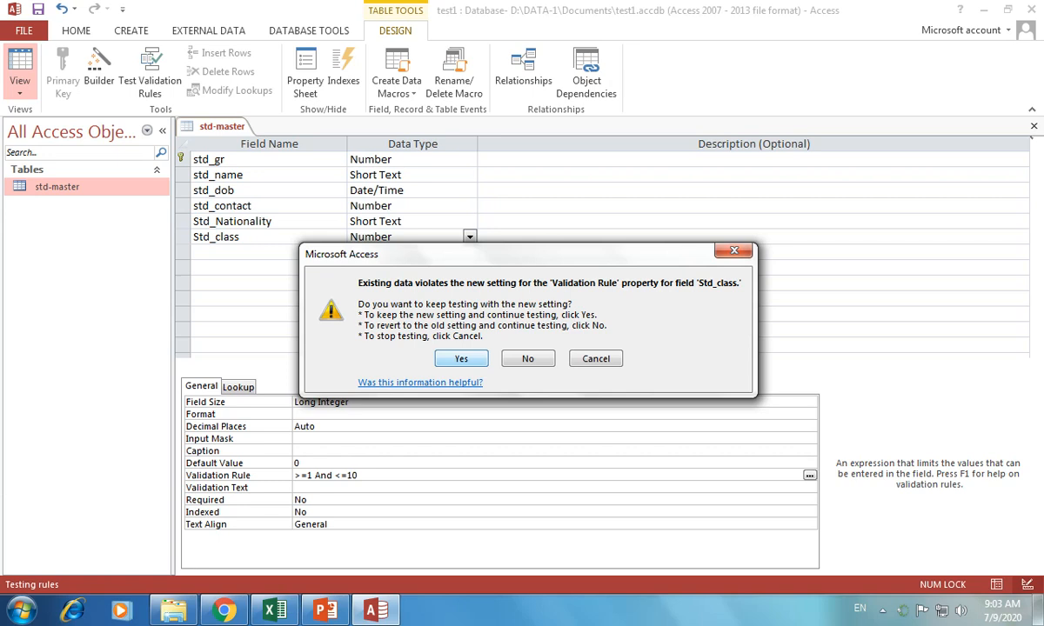
{"action": "key", "text": "Return"}
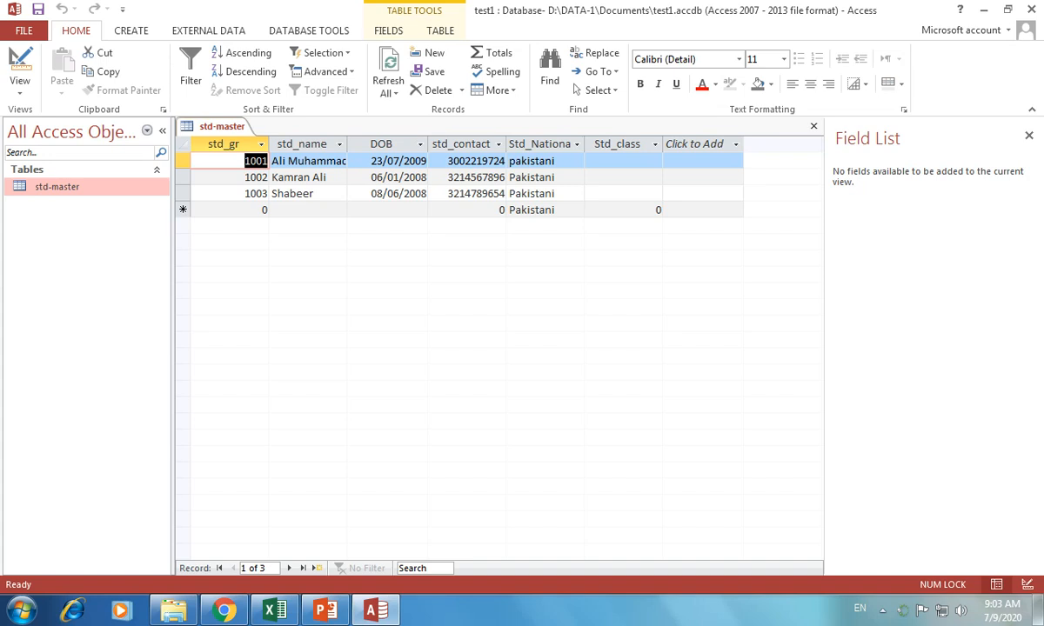
Test the rule by entering 0 and then 11 in the first student's Std_class, both rejected
{"action": "left_click", "coordinate": [623, 161]}
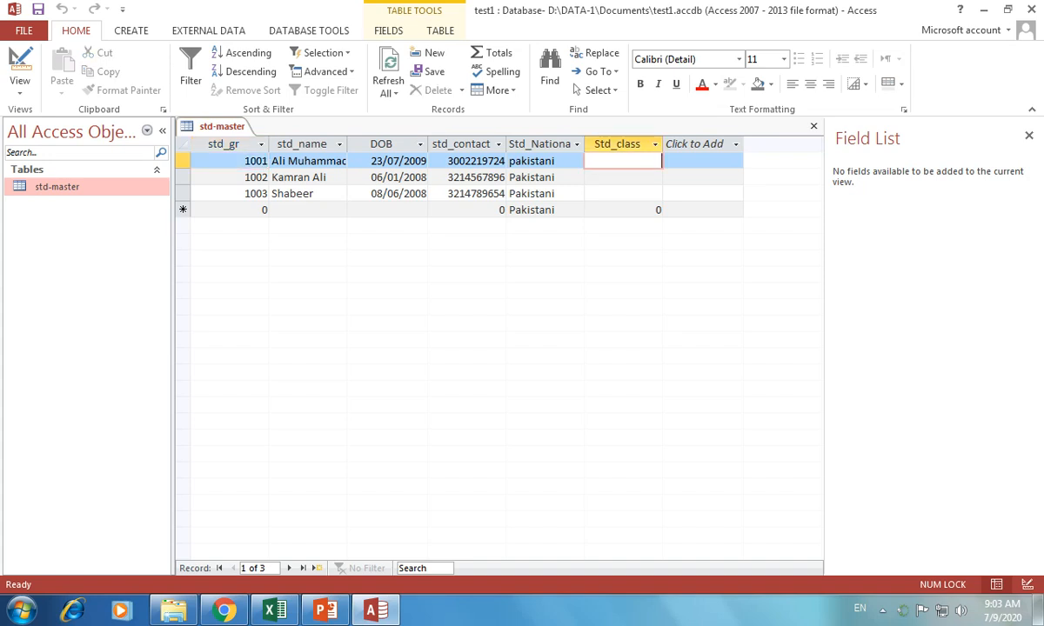
{"action": "type", "text": "0"}
{"action": "key", "text": "Return"}
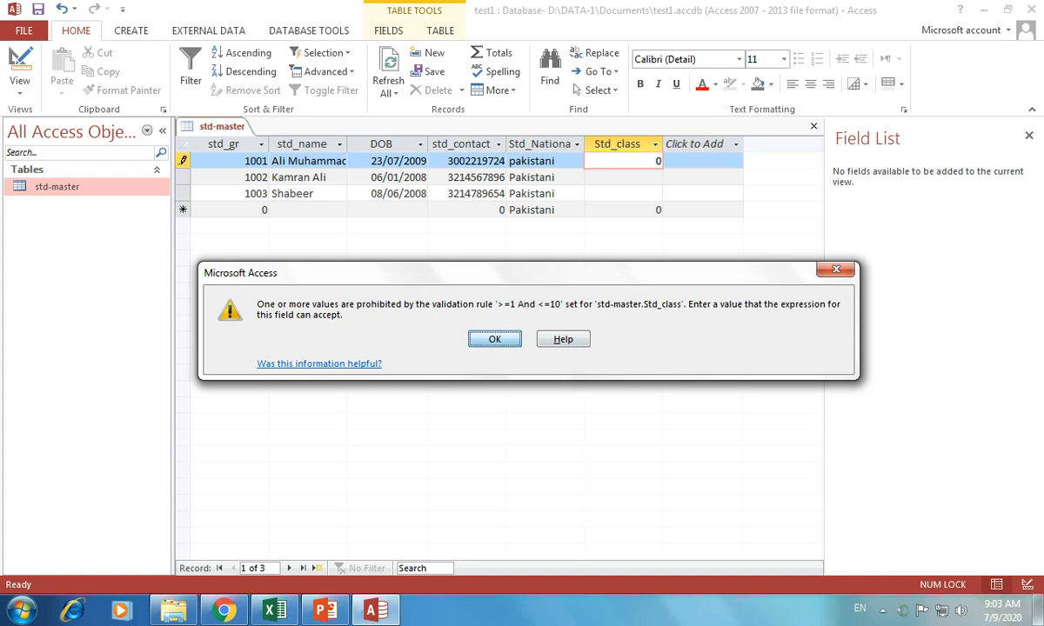
{"action": "key", "text": "Return"}
{"action": "key", "text": "BackSpace"}
{"action": "type", "text": "11"}
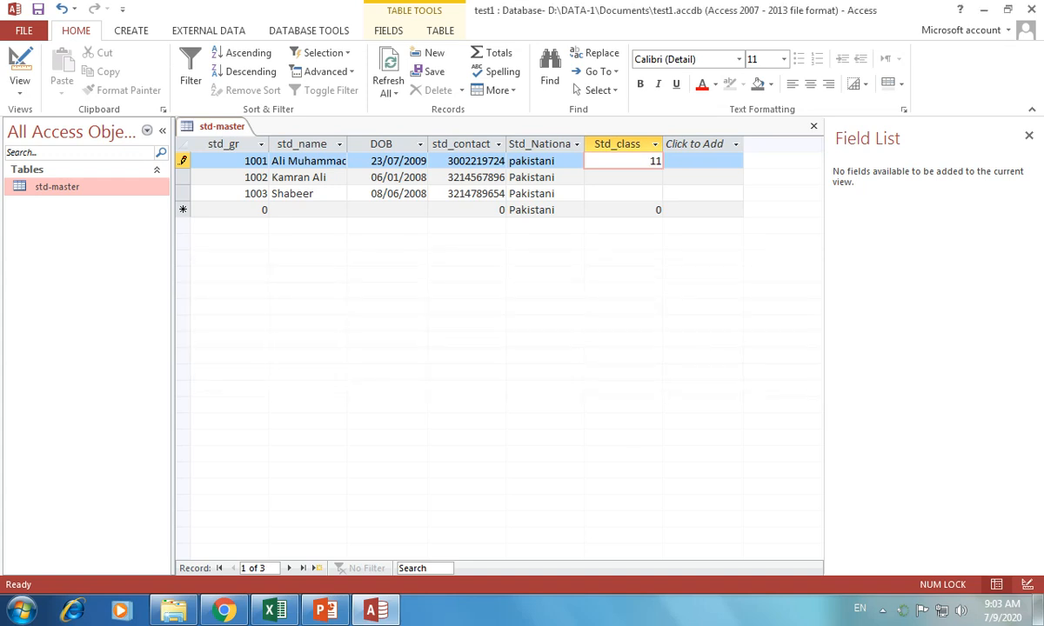
{"action": "key", "text": "Return"}
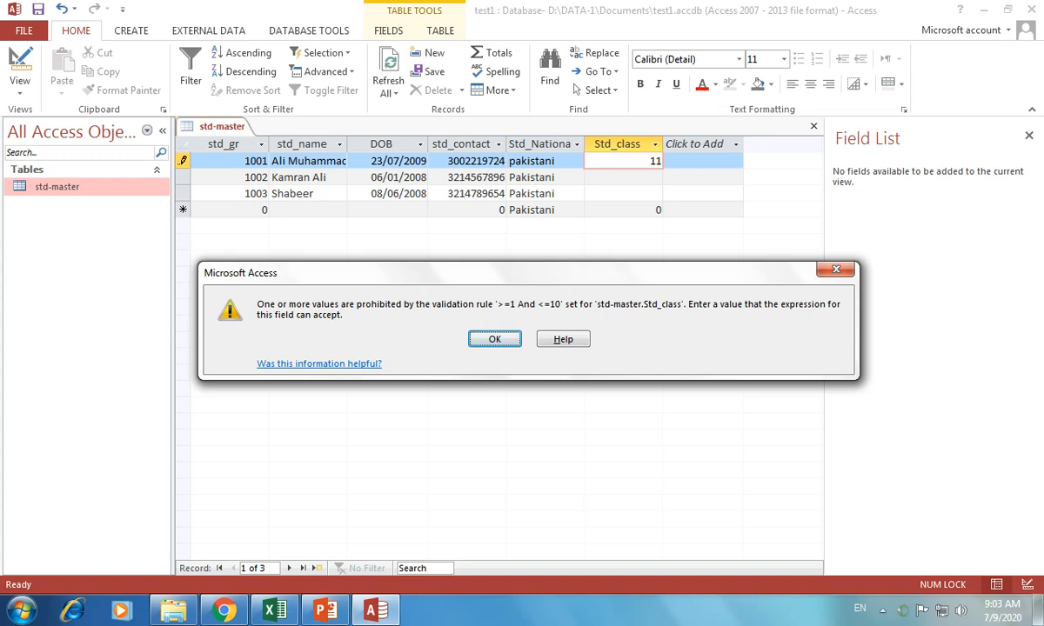
{"action": "key", "text": "Return"}
{"action": "key", "text": "BackSpace"}
{"action": "key", "text": "BackSpace"}
Enter Std_class values 5, 9 and 10 for the three students
{"action": "type", "text": "5"}
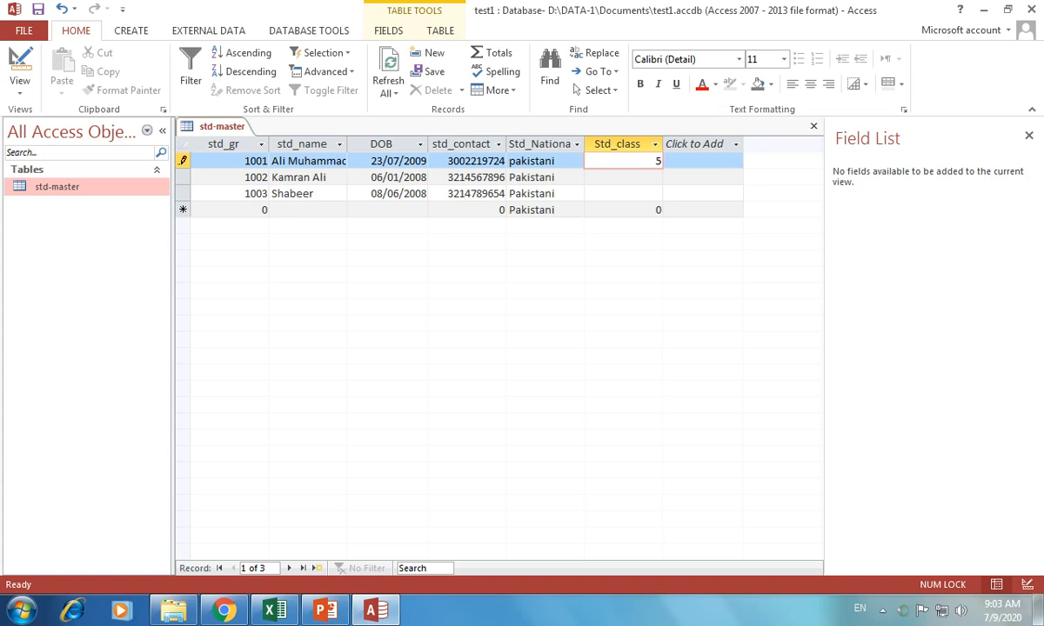
{"action": "key", "text": "Return"}
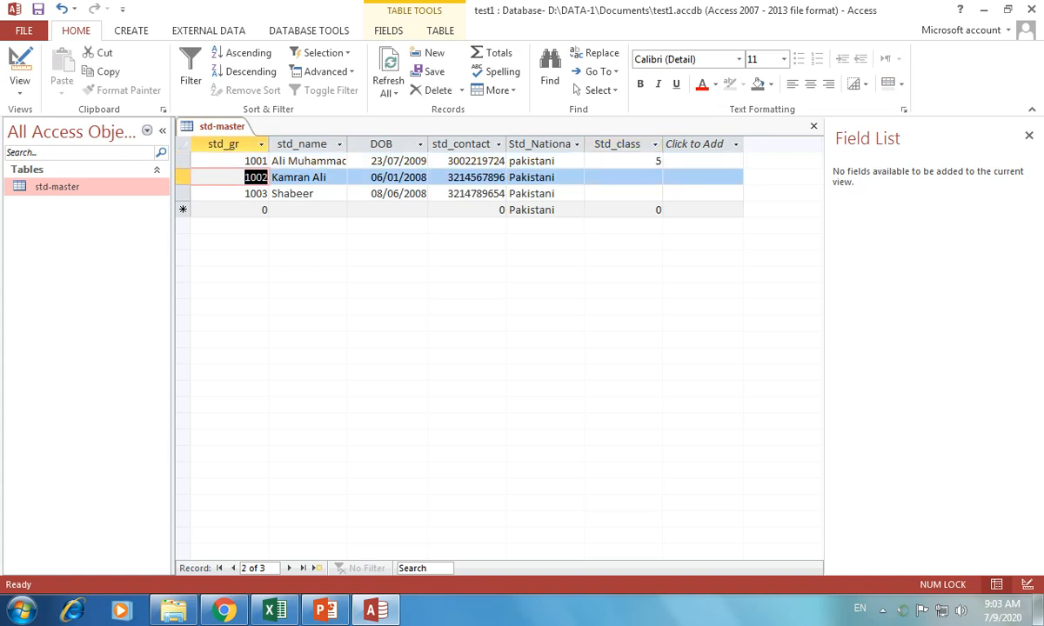
{"action": "key", "text": "Return"}
{"action": "key", "text": "Return"}
{"action": "key", "text": "Return"}
{"action": "key", "text": "Return"}
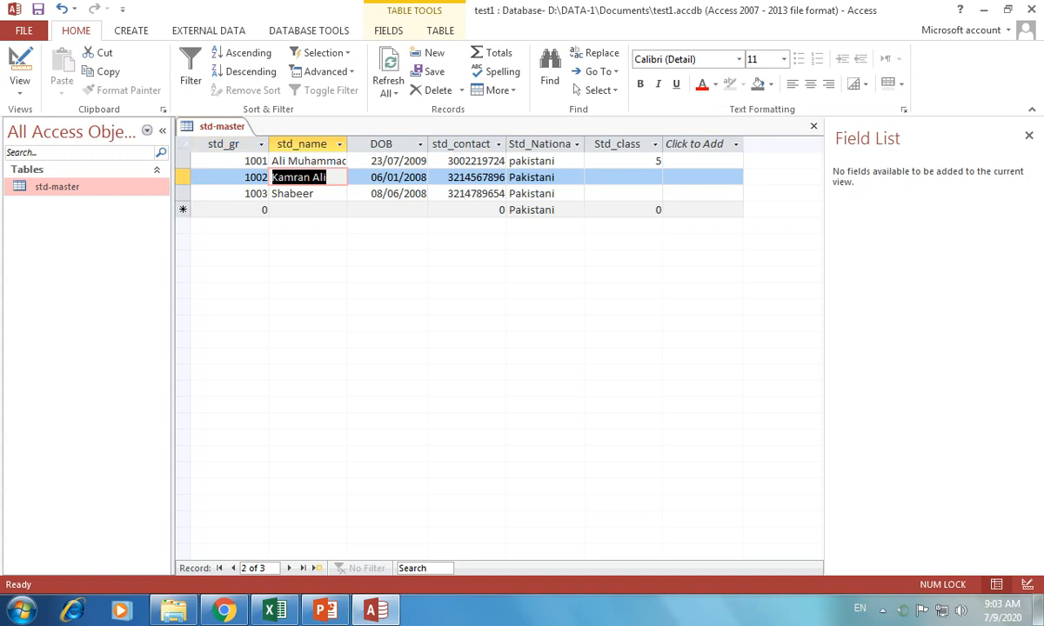
{"action": "key", "text": "Return"}
{"action": "type", "text": "9"}
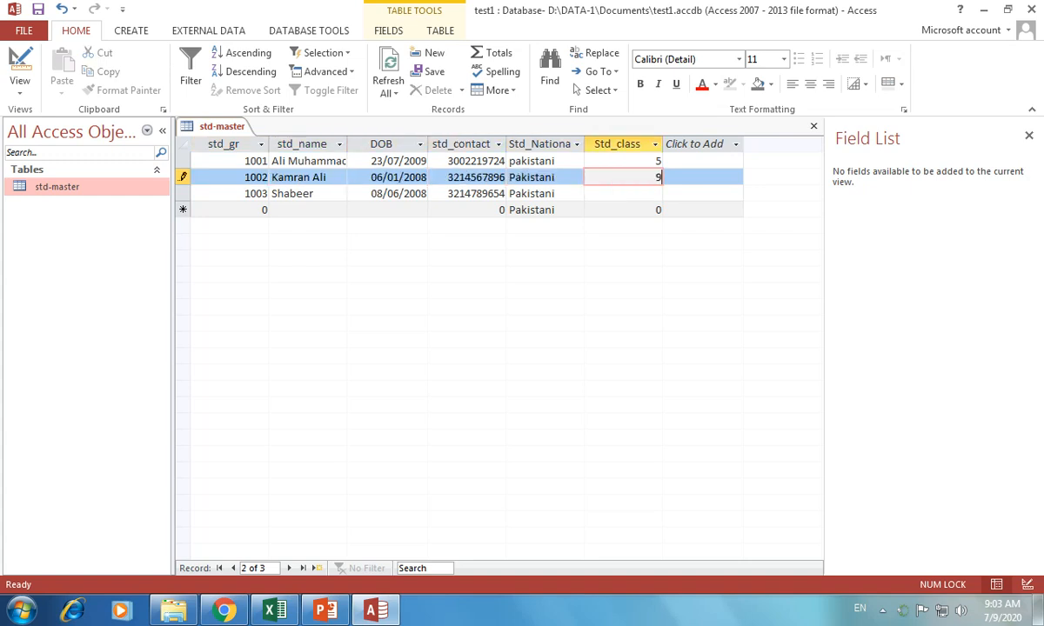
{"action": "key", "text": "Return"}
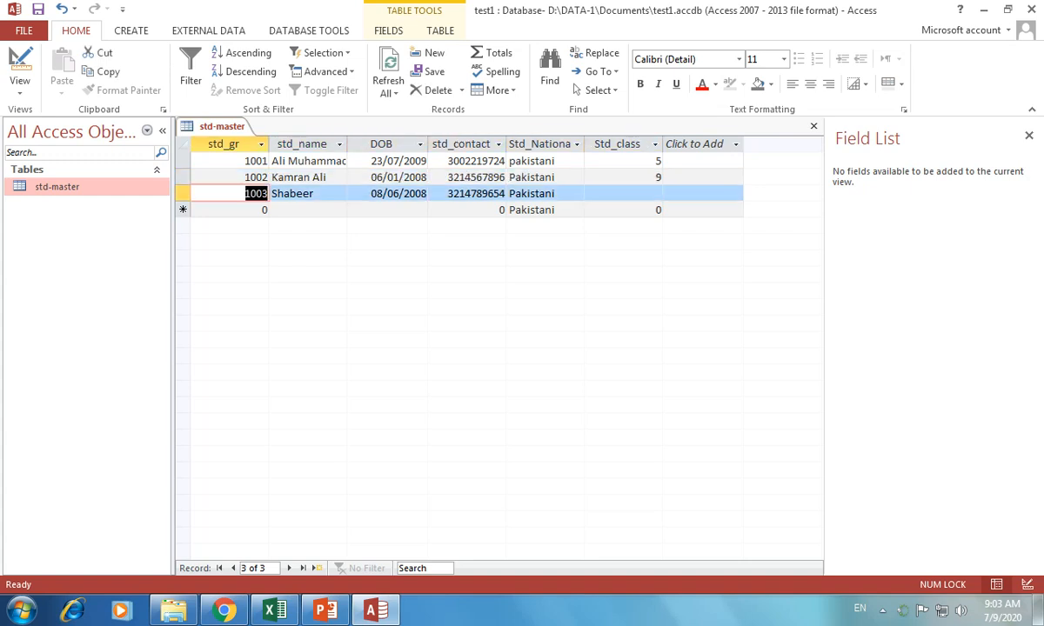
{"action": "key", "text": "Return"}
{"action": "key", "text": "Return"}
{"action": "key", "text": "Return"}
{"action": "key", "text": "Return"}
{"action": "key", "text": "Return"}
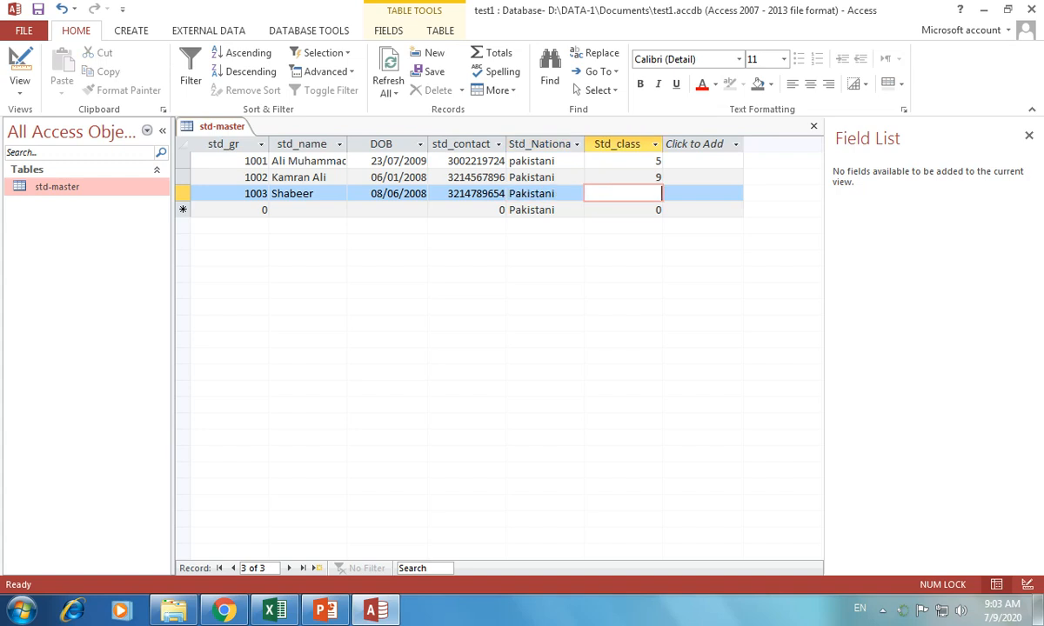
{"action": "type", "text": "10"}
{"action": "key", "text": "Return"}
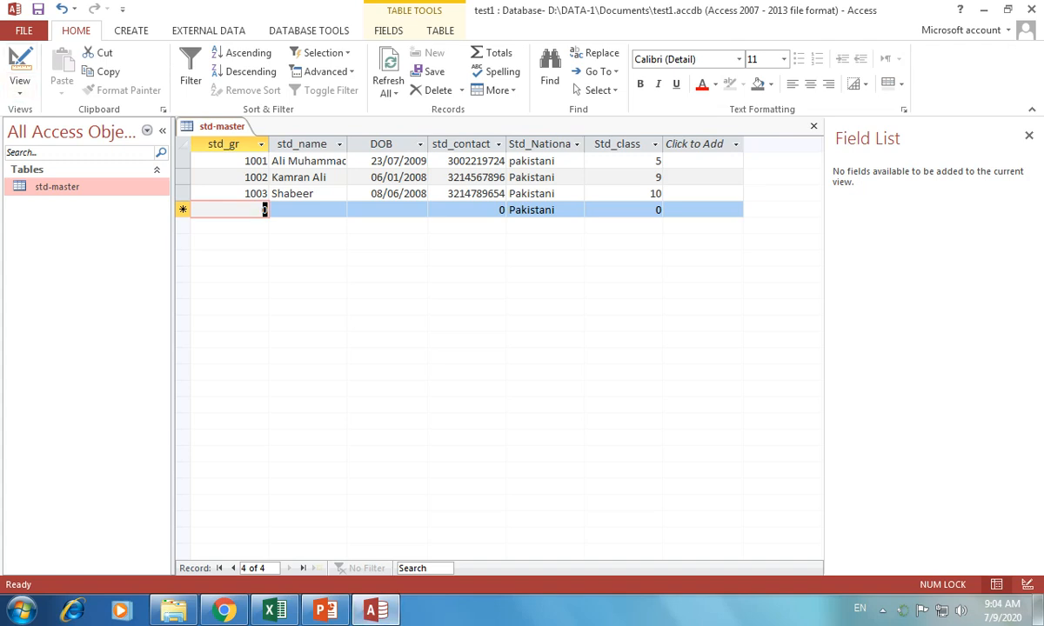
Reopen the std-master table in Design View
{"action": "right_click", "coordinate": [20, 67]}
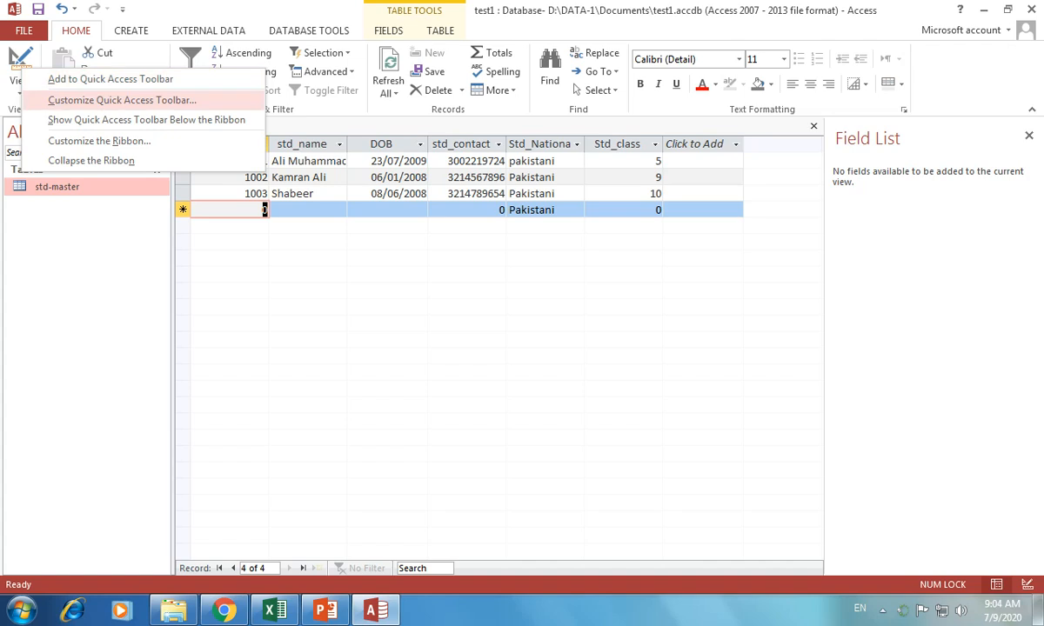
{"action": "left_click", "coordinate": [19, 83]}
{"action": "right_click", "coordinate": [78, 190]}
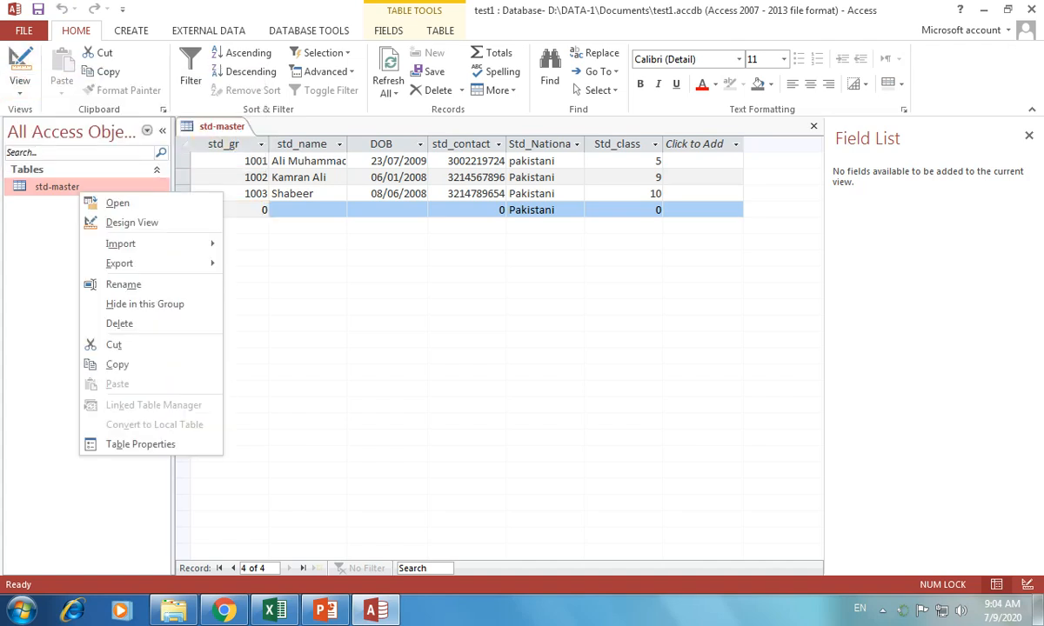
{"action": "left_click", "coordinate": [113, 223]}
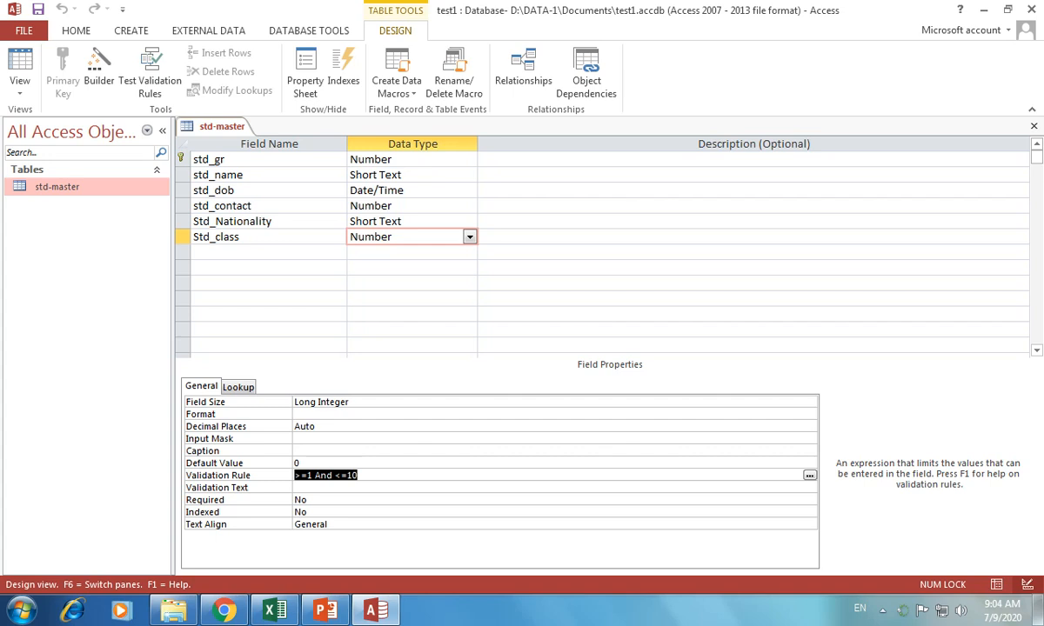
Type 'Please Enter Grade between 1 to 10' into Std_class's Validation Text property
{"action": "left_click", "coordinate": [300, 488]}
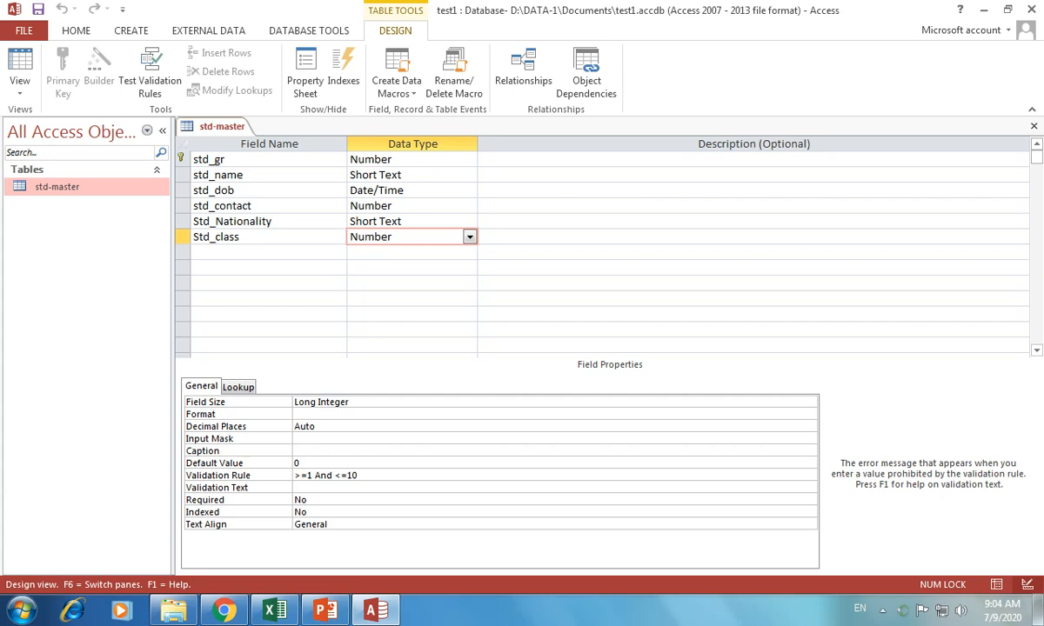
{"action": "key", "text": "Caps_Lock"}
{"action": "type", "text": "E"}
{"action": "key", "text": "Caps_Lock"}
{"action": "type", "text": "nter"}
{"action": "key", "text": "Caps_Lock"}
{"action": "type", "text": "G"}
{"action": "key", "text": "Caps_Lock"}
{"action": "type", "text": "rade between"}
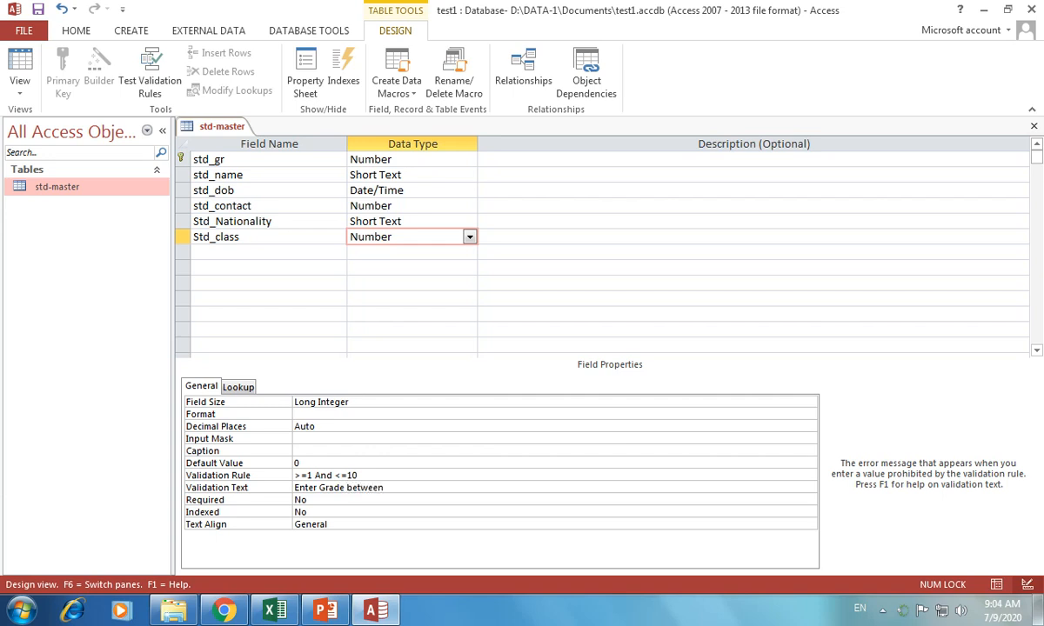
{"action": "key", "text": "Home"}
{"action": "key", "text": "Caps_Lock"}
{"action": "type", "text": "P"}
{"action": "key", "text": "Caps_Lock"}
{"action": "type", "text": "leas"}
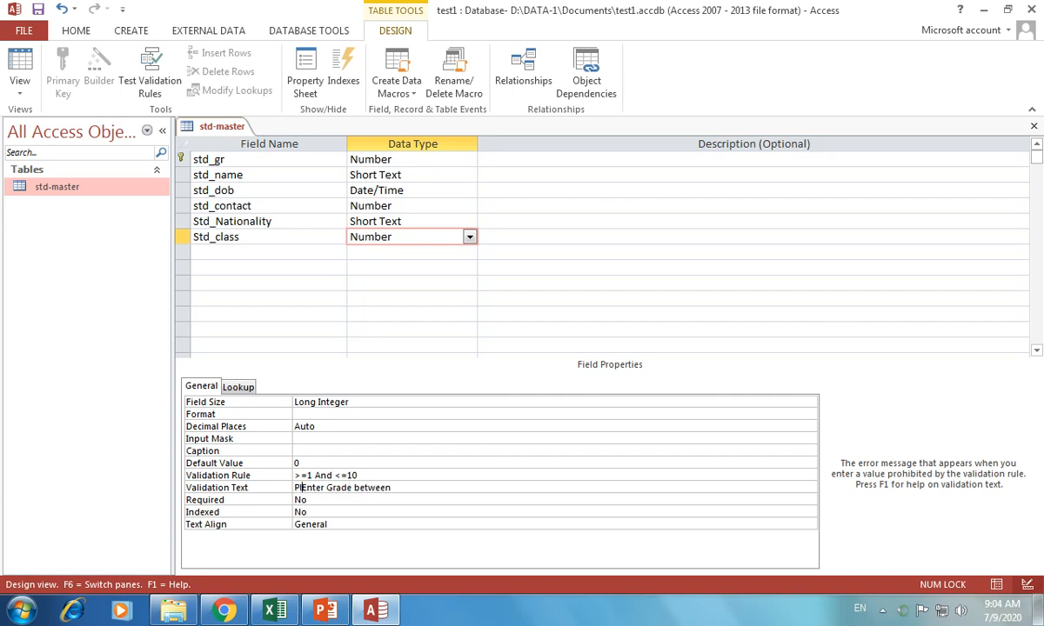
{"action": "type", "text": "e"}
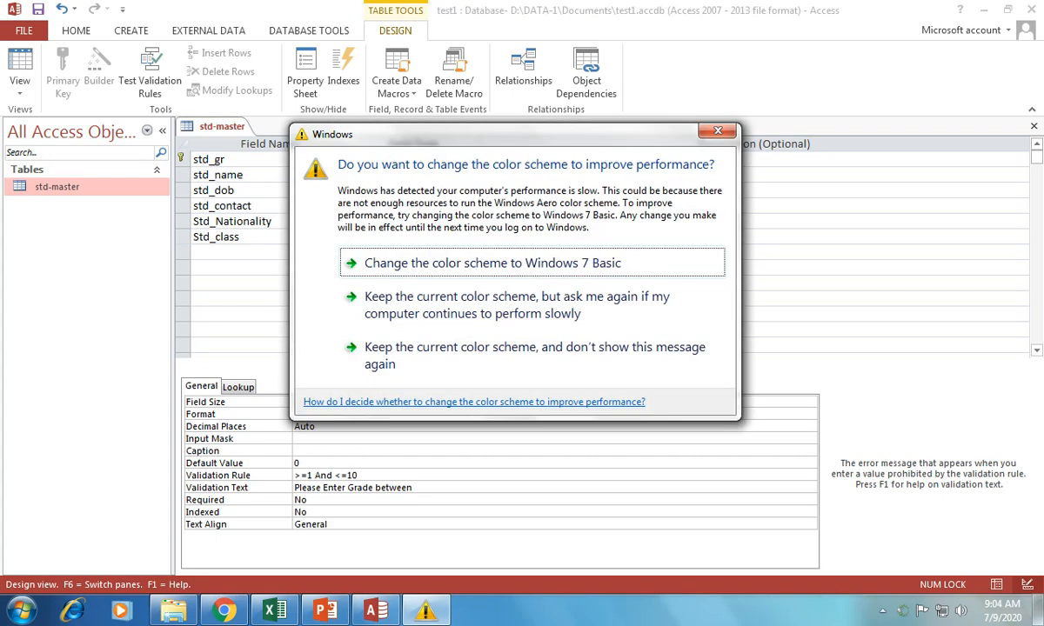
{"action": "left_click", "coordinate": [717, 131]}
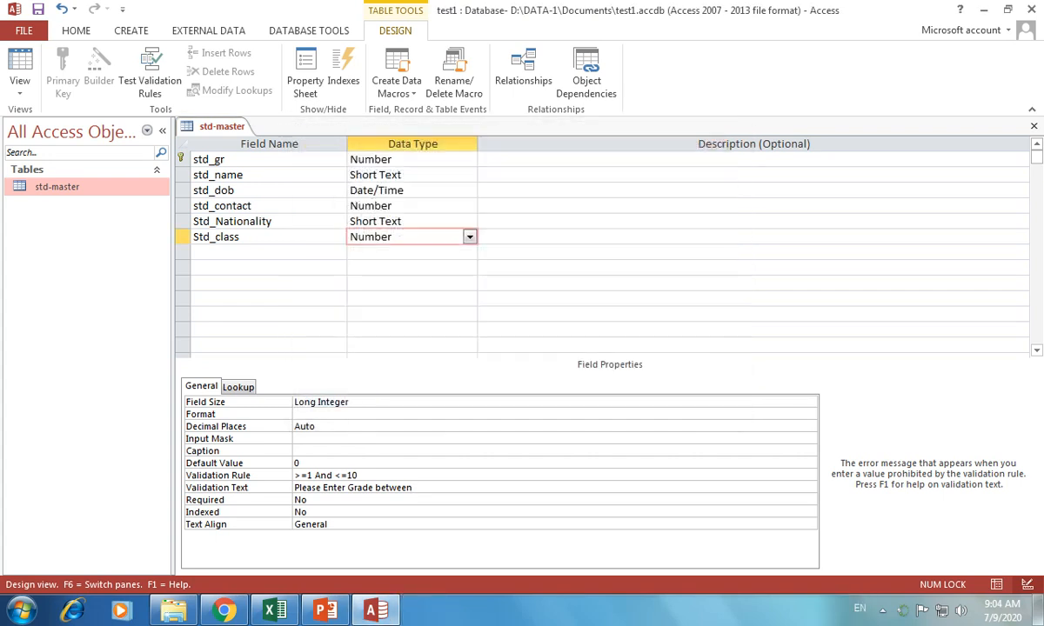
{"action": "type", "text": "1 to 10"}
Set the std_name field's Required property to Yes
{"action": "left_click", "coordinate": [402, 175]}
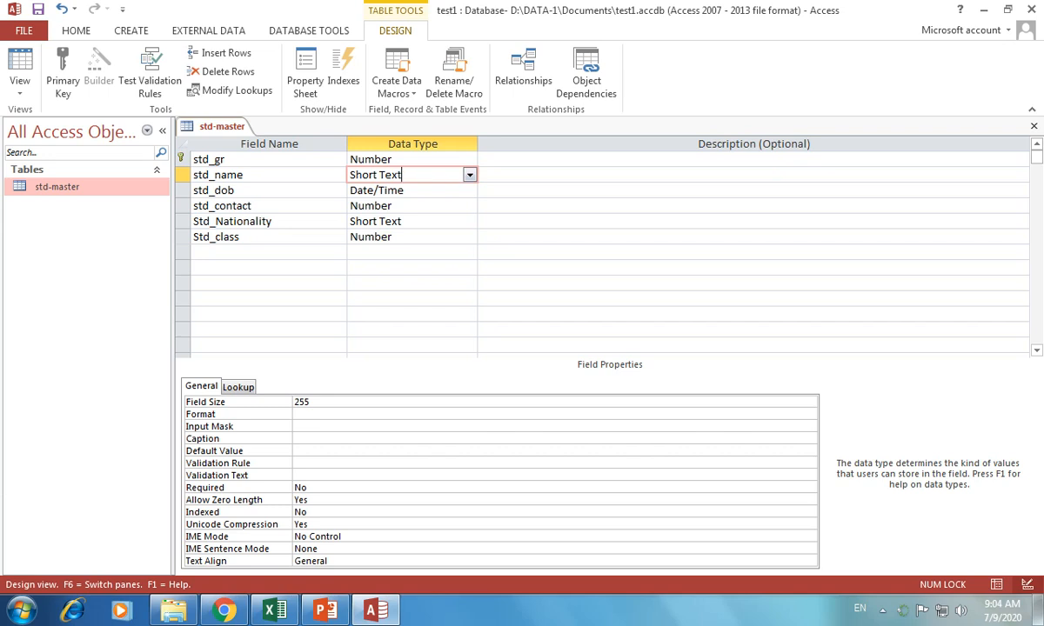
{"action": "left_click", "coordinate": [307, 488]}
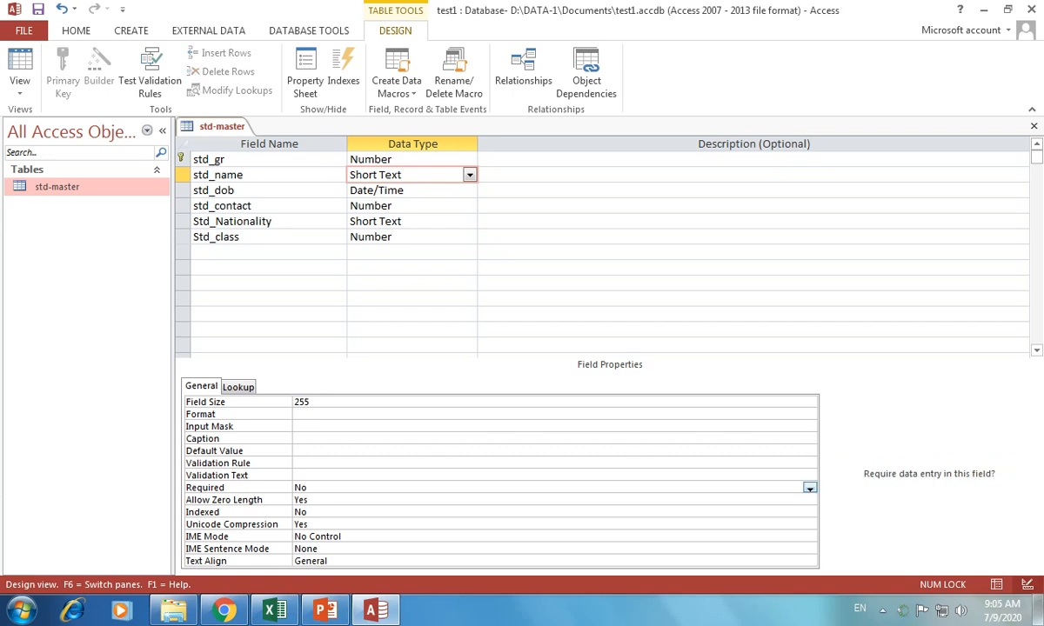
{"action": "left_click", "coordinate": [808, 488]}
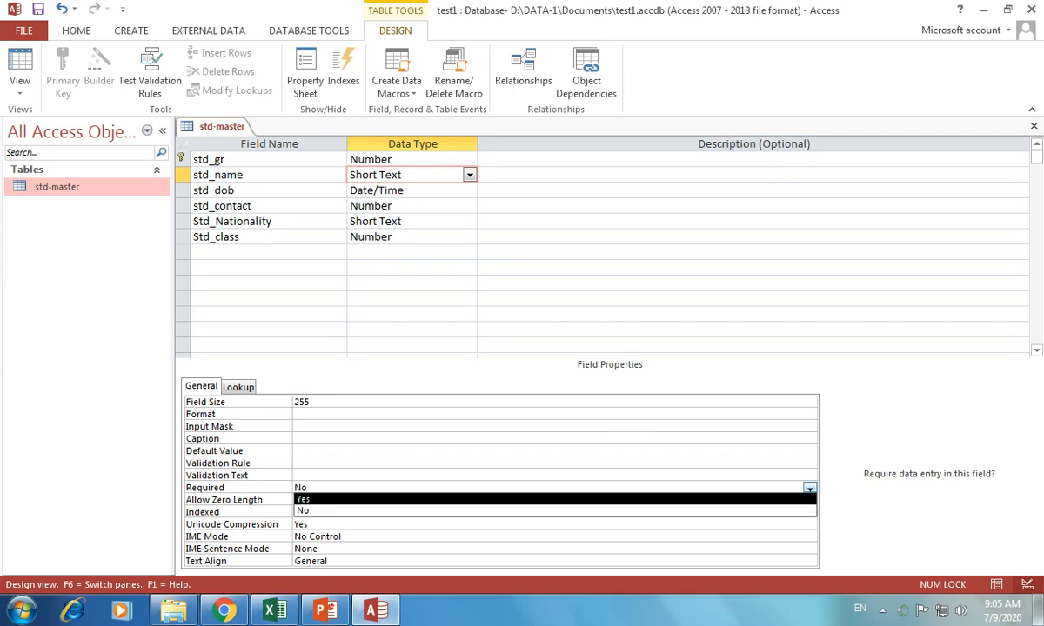
{"action": "key", "text": "Return"}
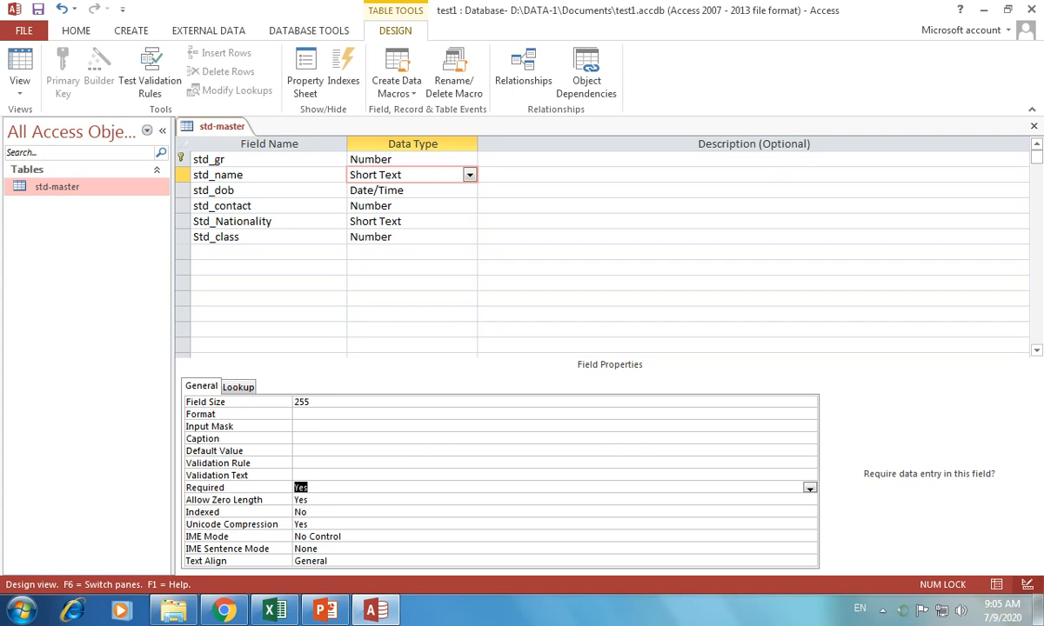
Switch to Datasheet View and agree to save the table
{"action": "left_click", "coordinate": [19, 87]}
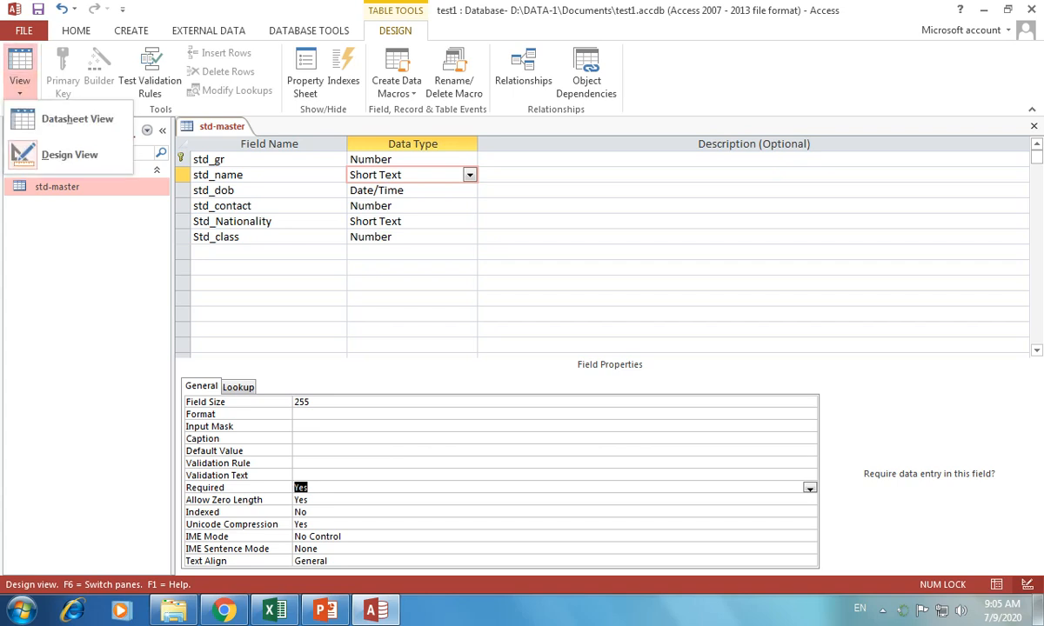
{"action": "left_click", "coordinate": [76, 119]}
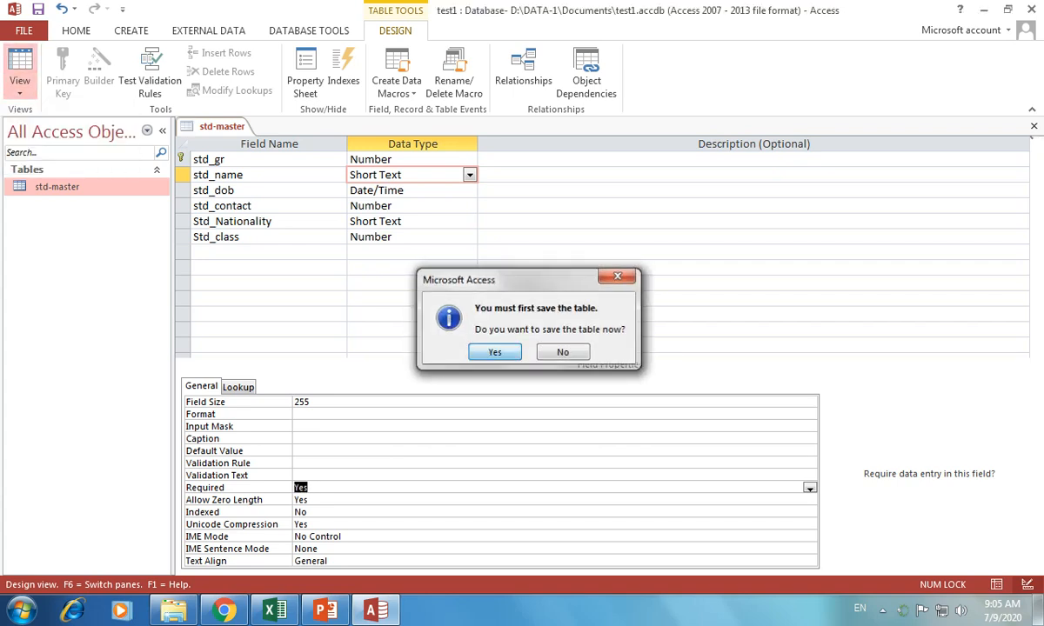
{"action": "key", "text": "Return"}
{"action": "key", "text": "Return"}
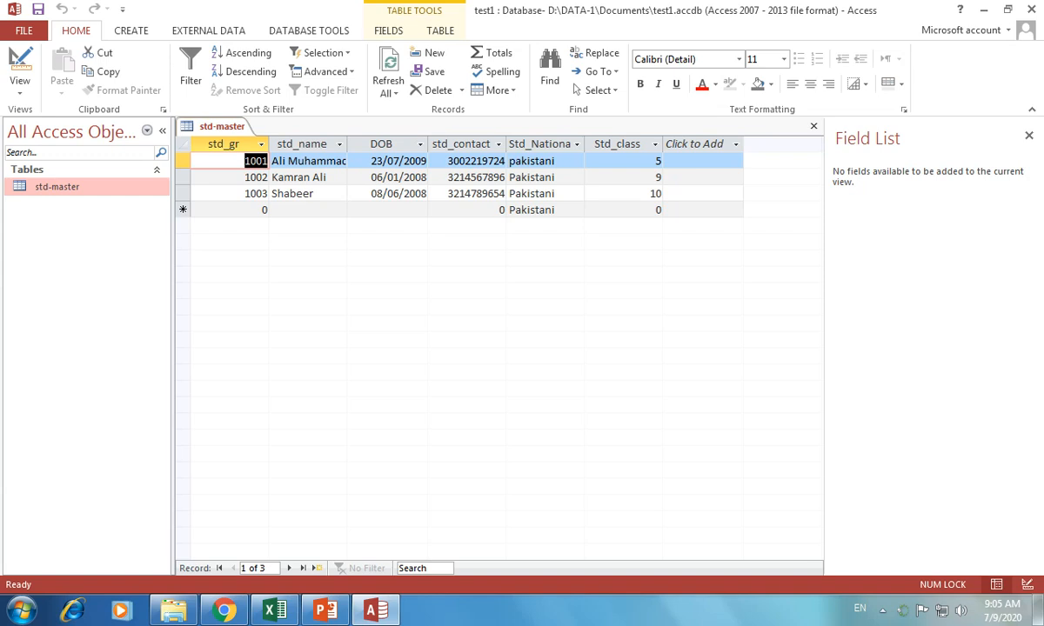
Enter record 1004 with no name, DOB 12/05/2008, a contact number and class 5
{"action": "left_click", "coordinate": [263, 210]}
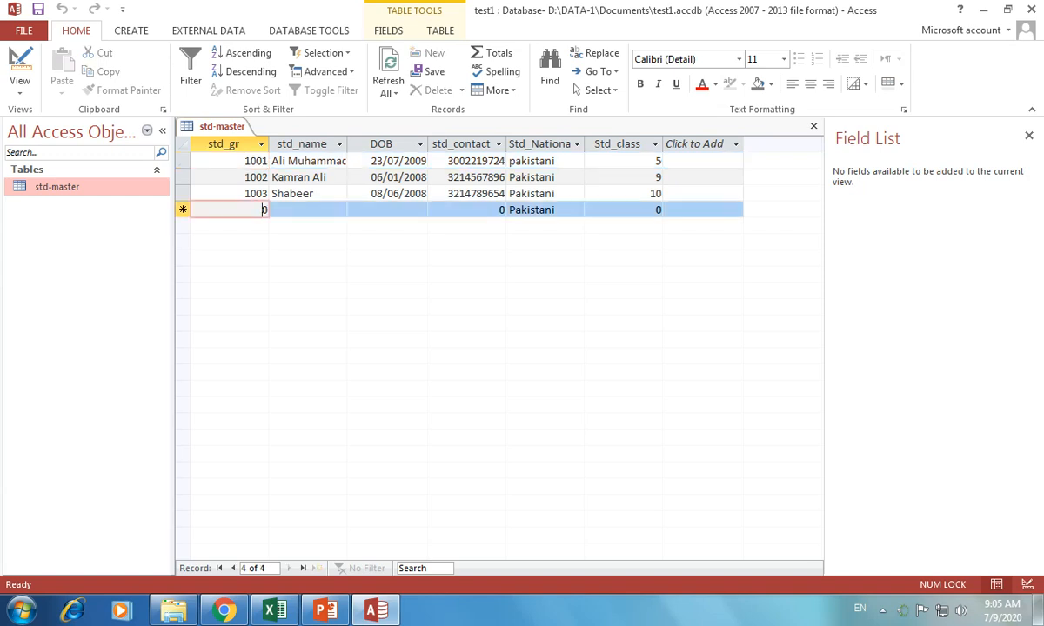
{"action": "type", "text": "1000"}
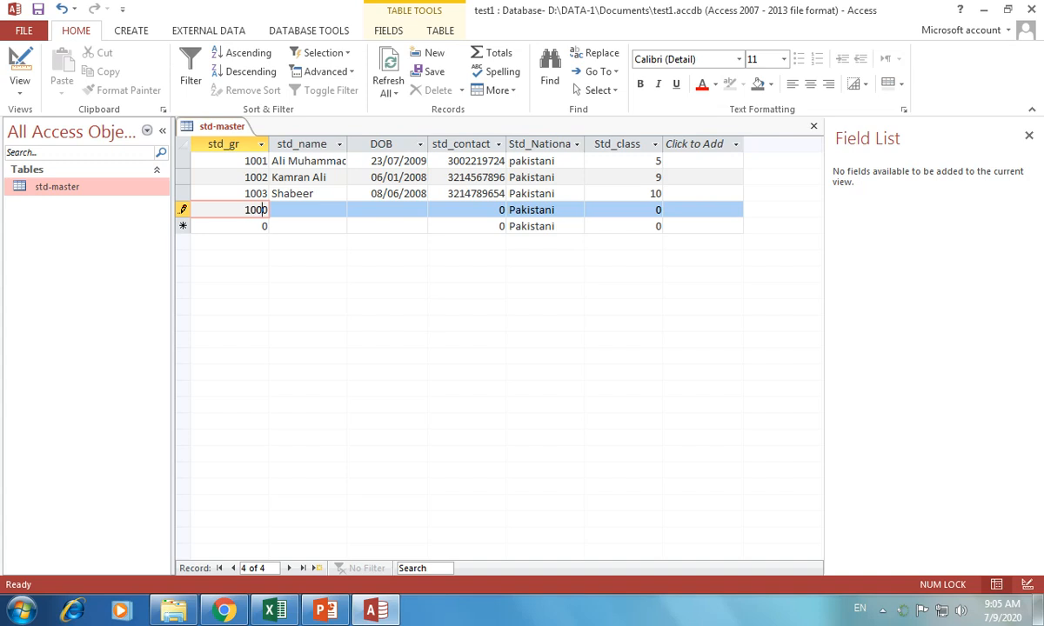
{"action": "type", "text": "4"}
{"action": "key", "text": "Delete"}
{"action": "key", "text": "Tab"}
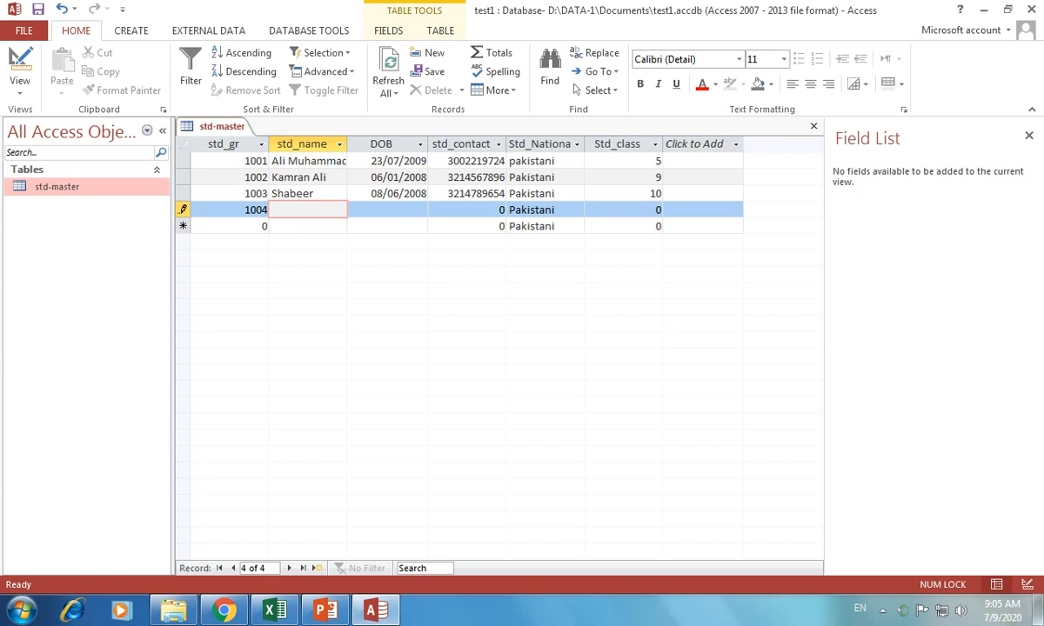
{"action": "key", "text": "Tab"}
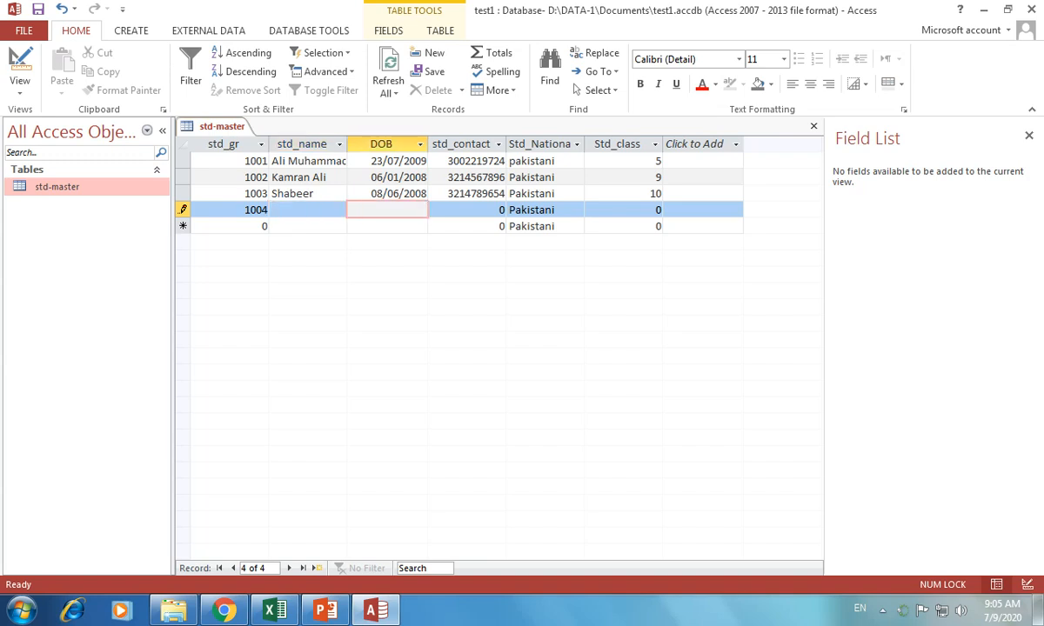
{"action": "type", "text": "05/12/2008"}
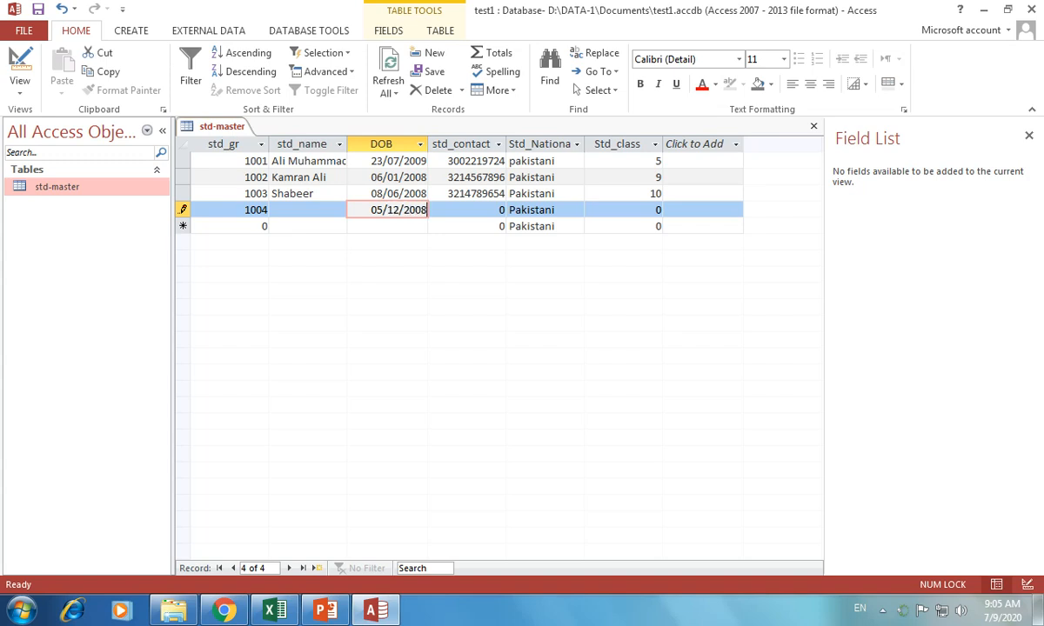
{"action": "key", "text": "Tab"}
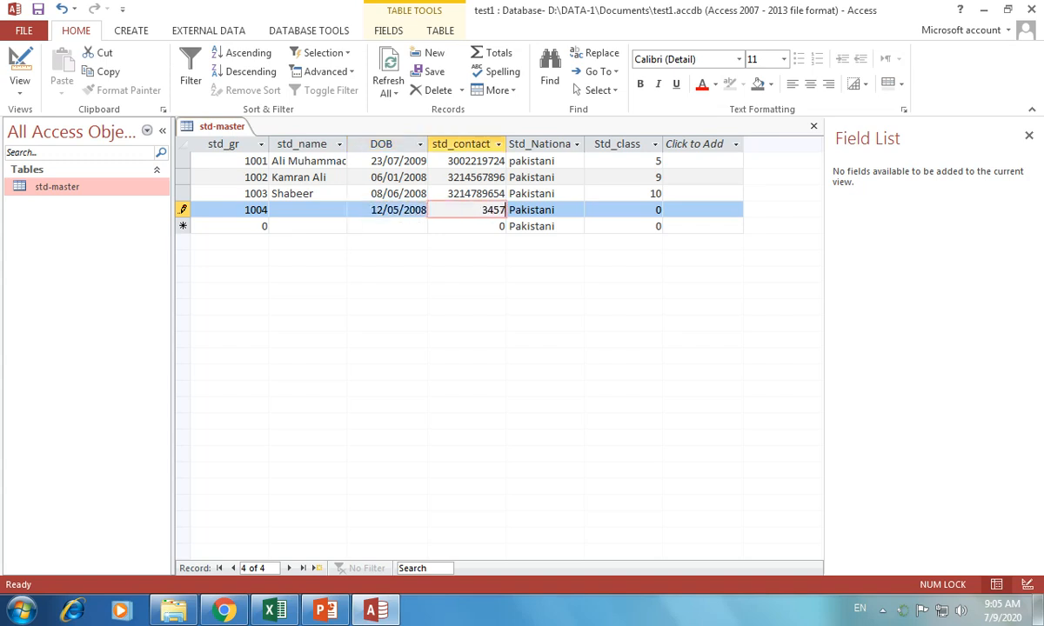
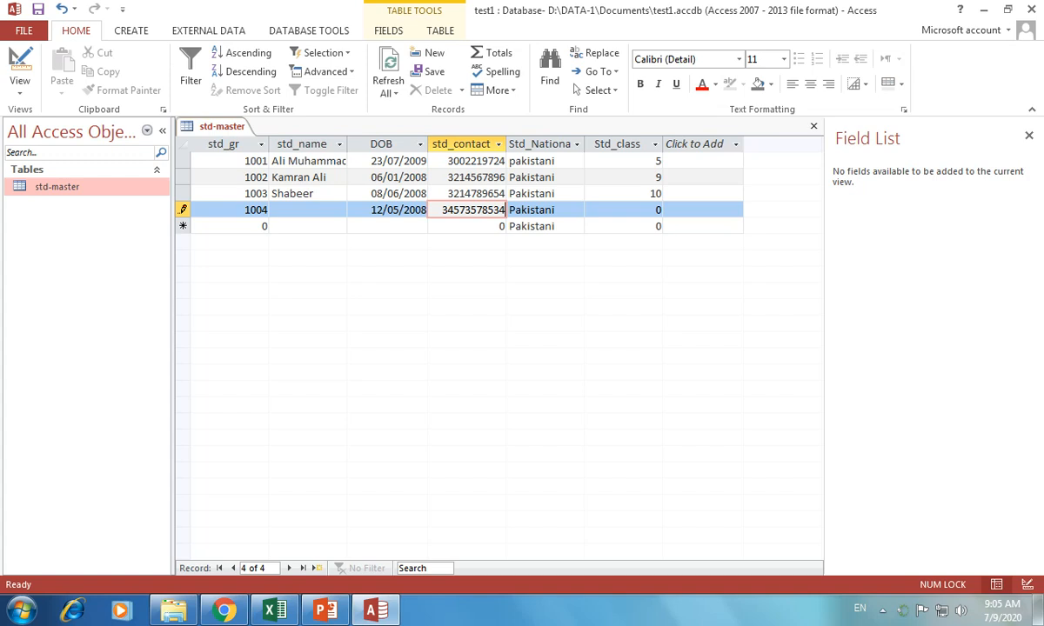
{"action": "key", "text": "Tab"}
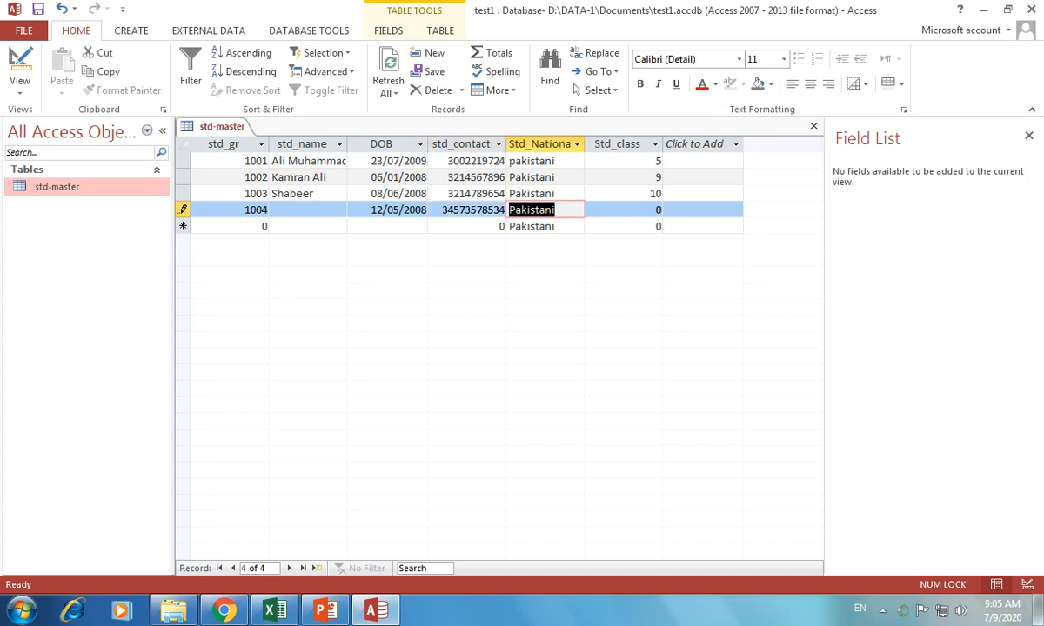
{"action": "key", "text": "Tab"}
{"action": "type", "text": "5"}
{"action": "key", "text": "Tab"}
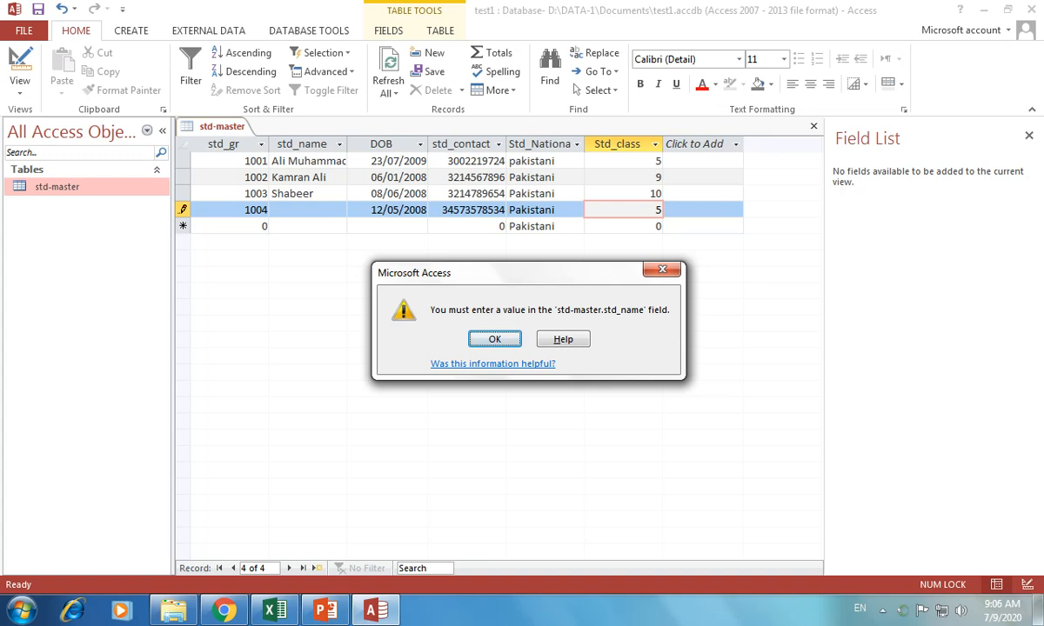
Dismiss the missing-name warnings and discard the incomplete 1004 record
{"action": "key", "text": "Return"}
{"action": "key", "text": "Down"}
{"action": "key", "text": "Return"}
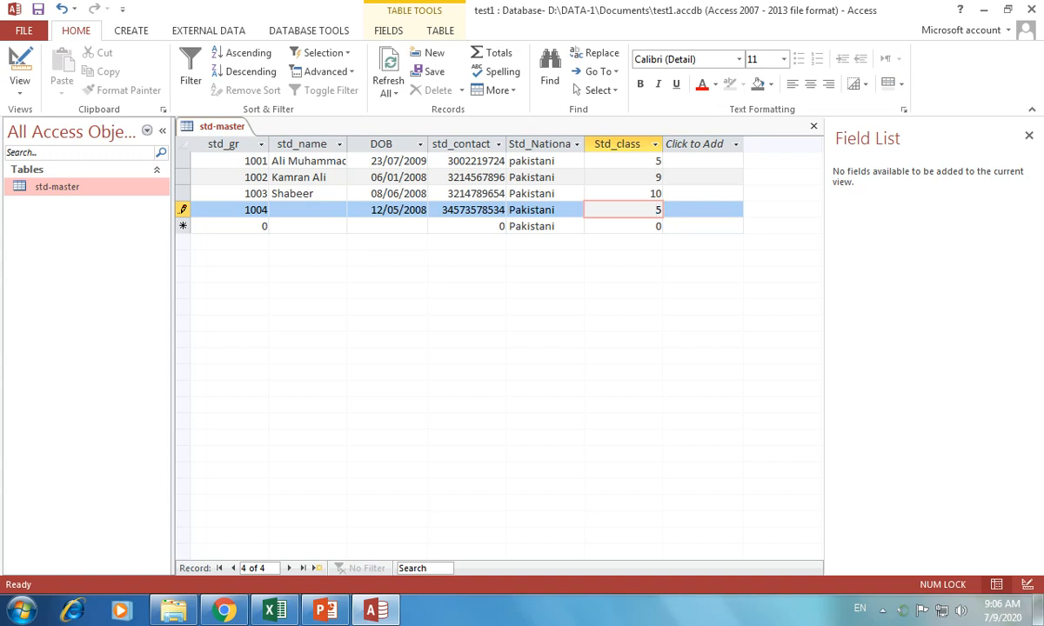
{"action": "key", "text": "Escape"}
Fill a new row with the student's name, DOB 05/04/2008, a contact number and class 1
{"action": "left_click", "coordinate": [307, 210]}
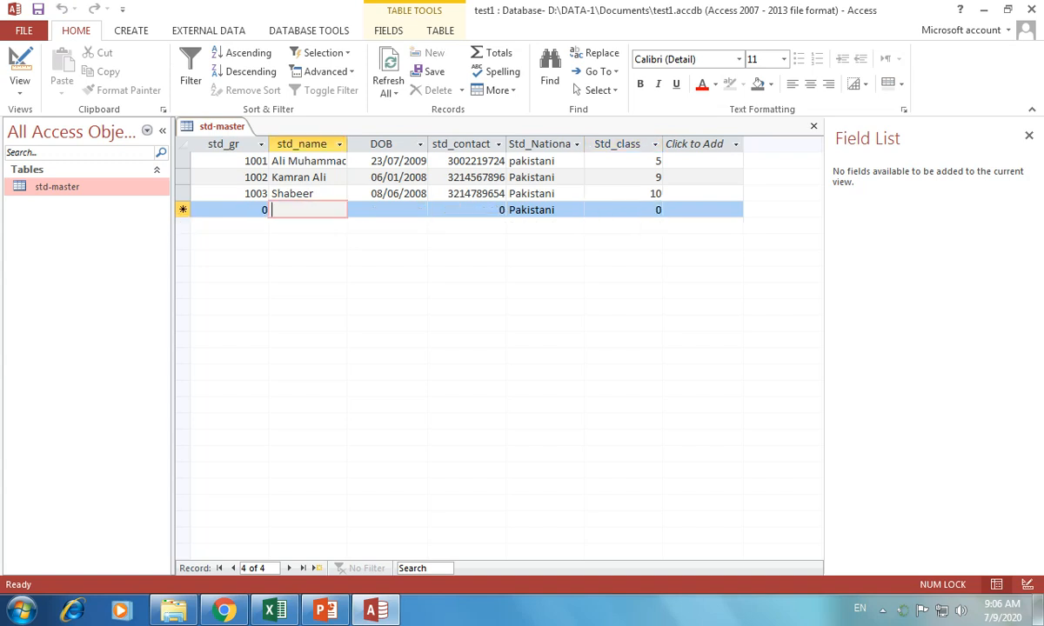
{"action": "key", "text": "Tab"}
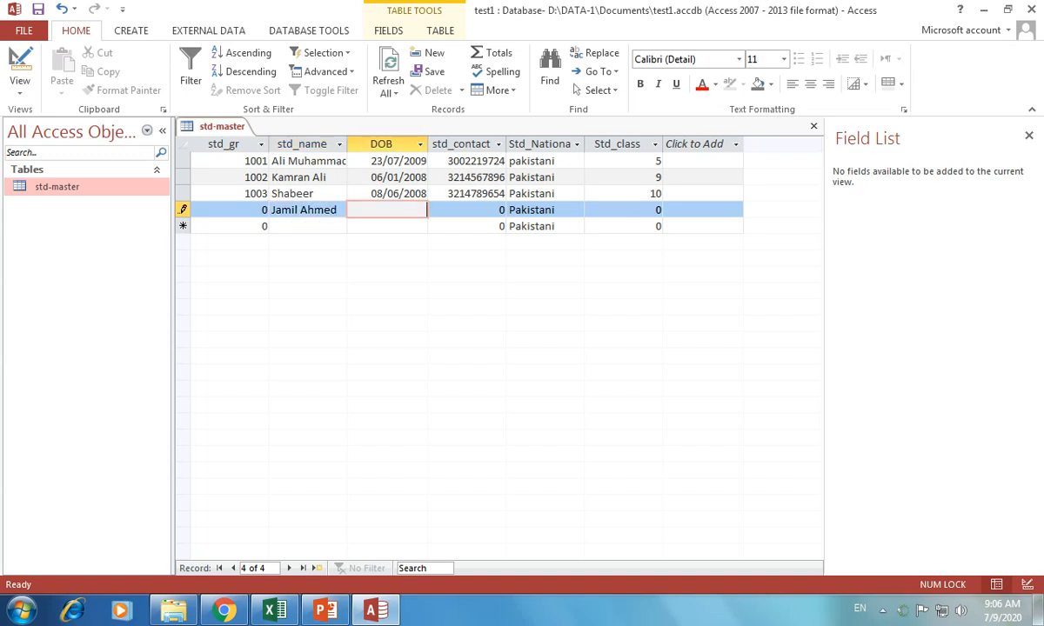
{"action": "type", "text": "04/__/____"}
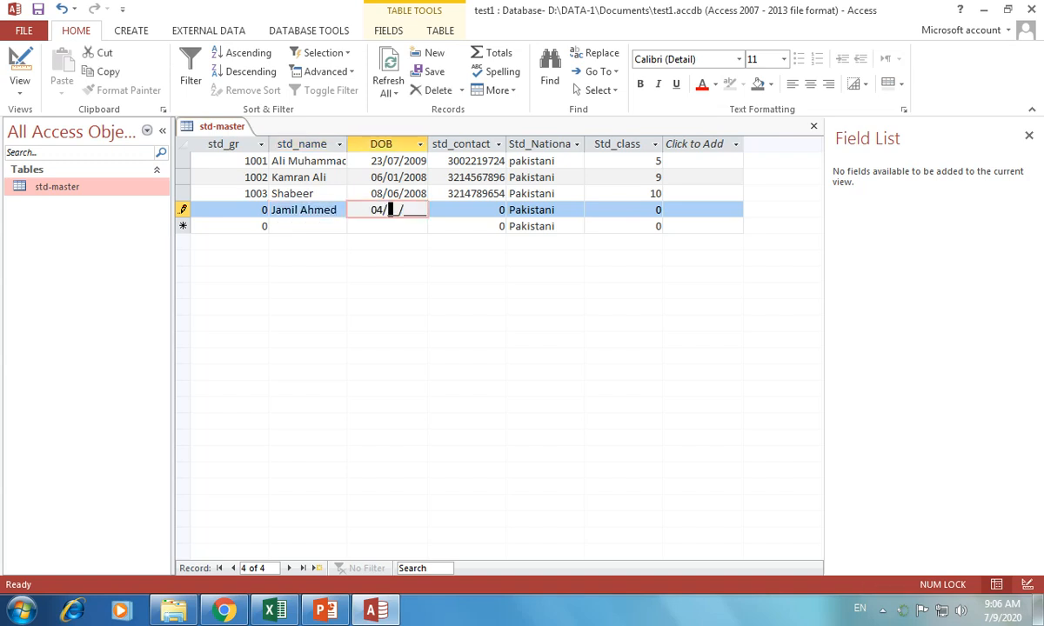
{"action": "type", "text": "05"}
{"action": "type", "text": "12"}
{"action": "key", "text": "BackSpace"}
{"action": "key", "text": "BackSpace"}
{"action": "type", "text": "200"}
{"action": "key", "text": "Tab"}
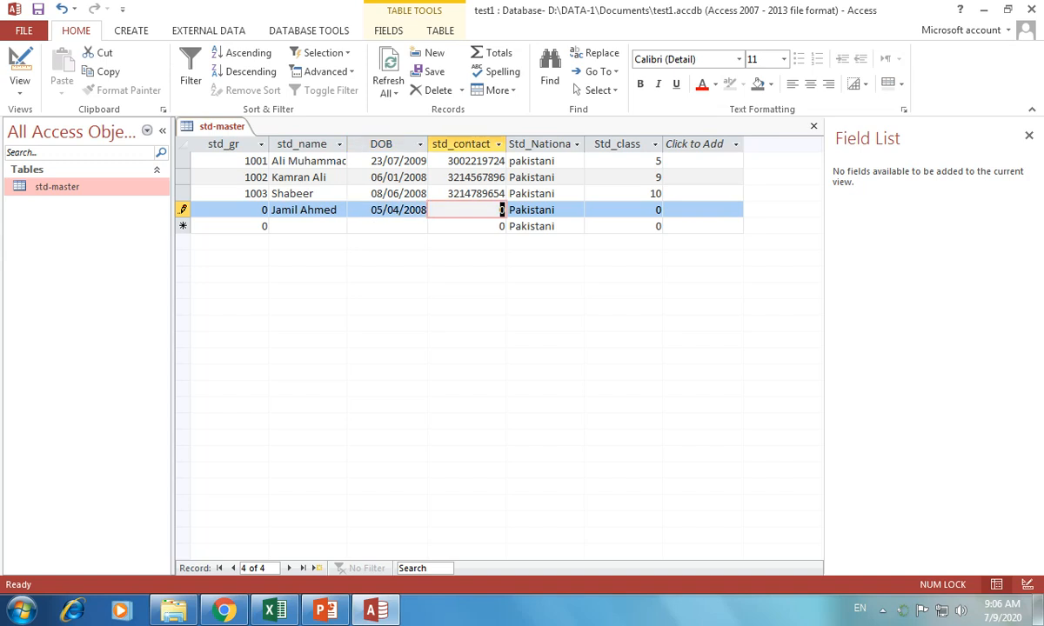
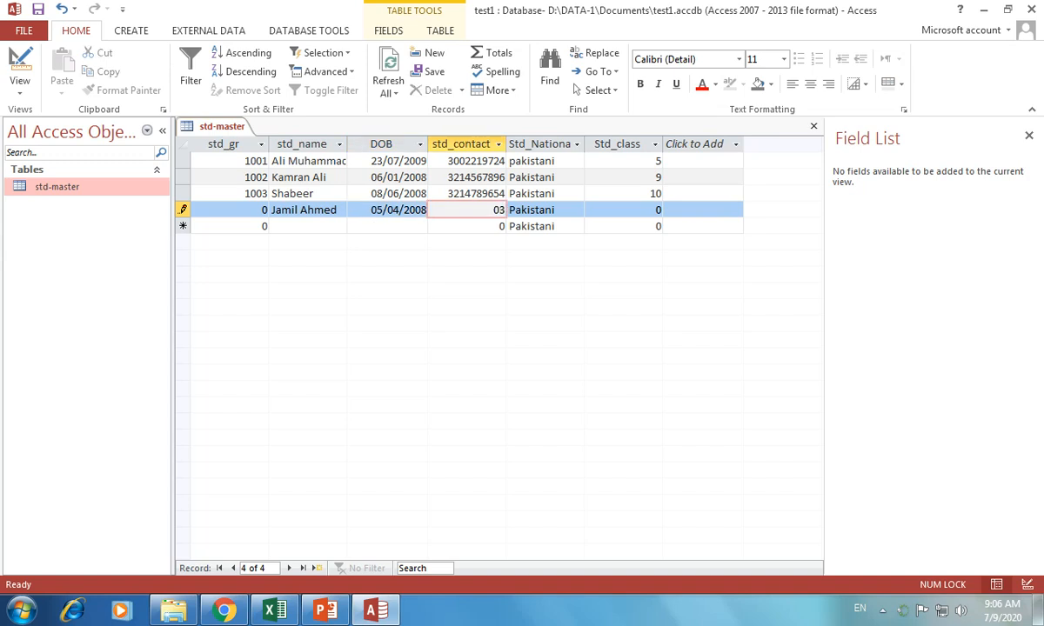
{"action": "key", "text": "Tab"}
{"action": "key", "text": "Tab"}
{"action": "type", "text": "1"}
{"action": "key", "text": "Tab"}
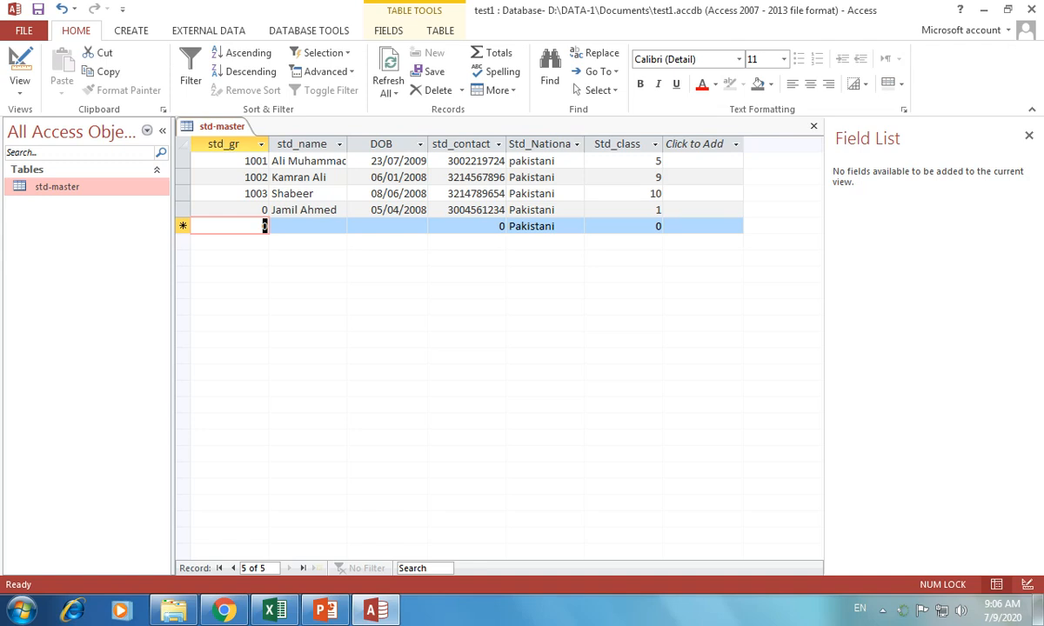
Set the new student's std_gr number to 1004
{"action": "key", "text": "Up"}
{"action": "type", "text": "10"}
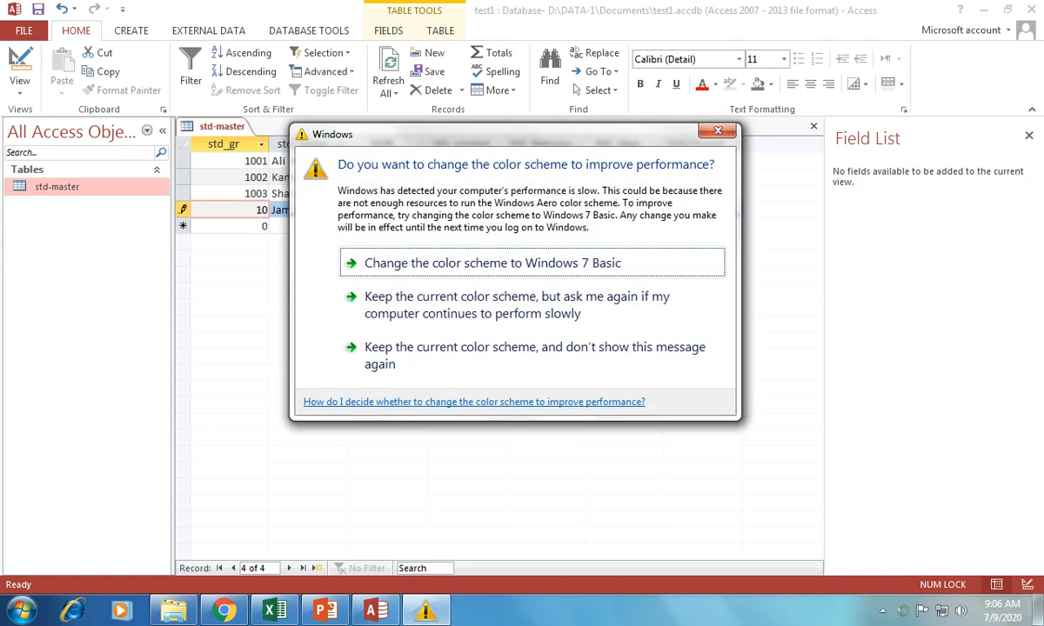
{"action": "left_click", "coordinate": [718, 130]}
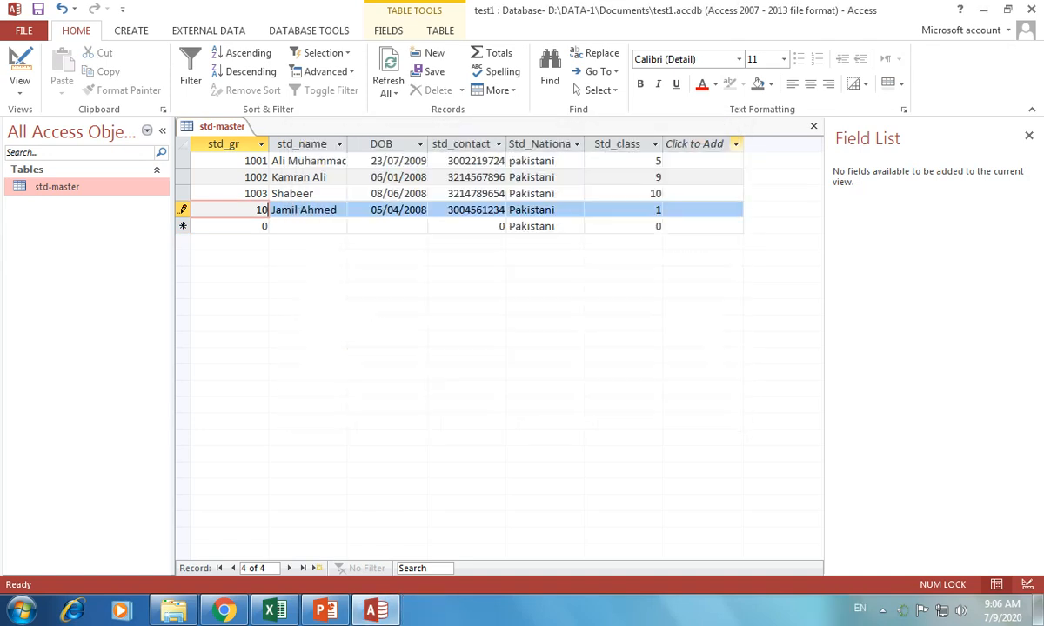
{"action": "type", "text": "04"}
{"action": "key", "text": "Tab"}
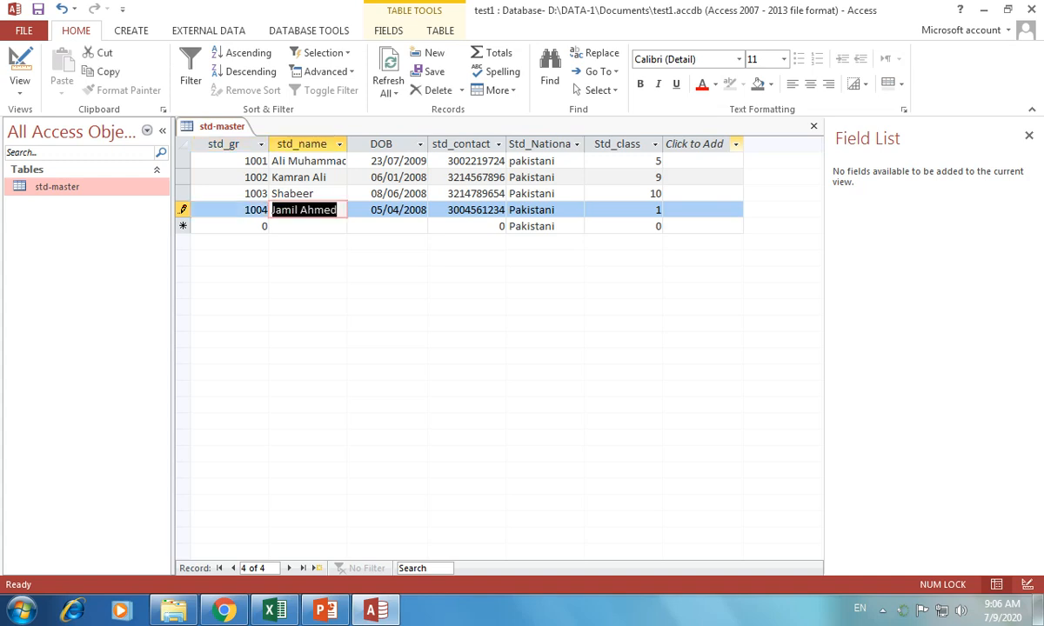
Reopen std-master in Design View from the Navigation Pane to check its fields
{"action": "right_click", "coordinate": [47, 186]}
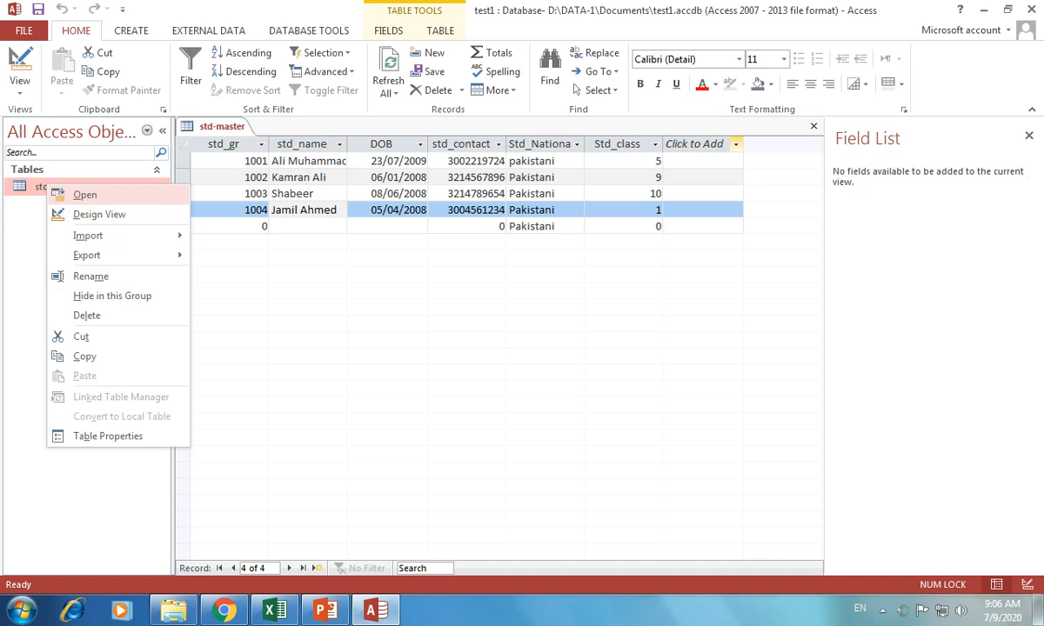
{"action": "left_click", "coordinate": [96, 214]}
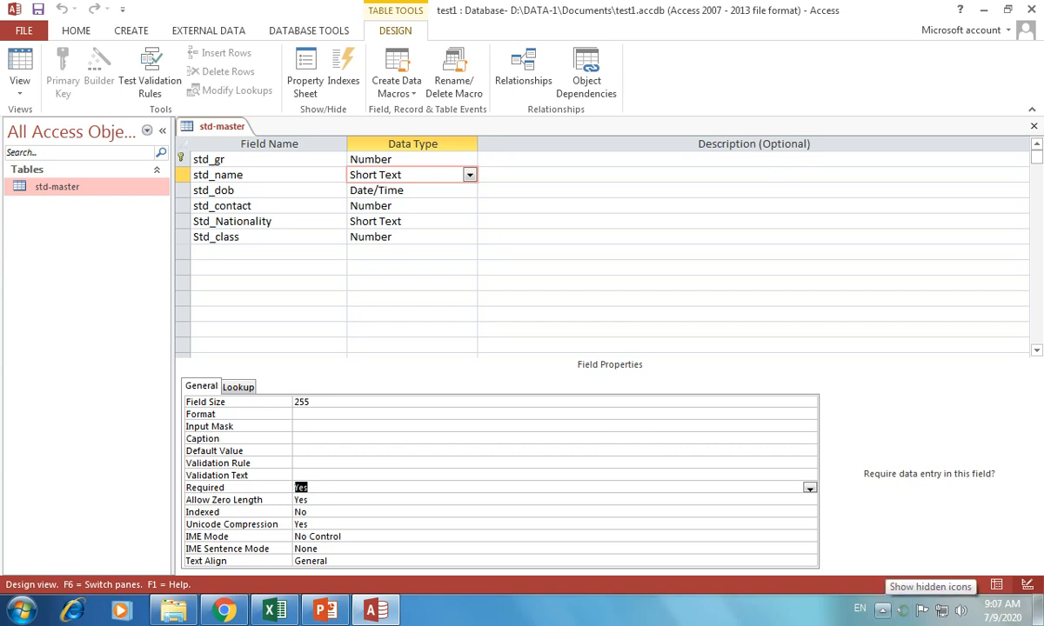
{"action": "key", "text": "Num_Lock"}
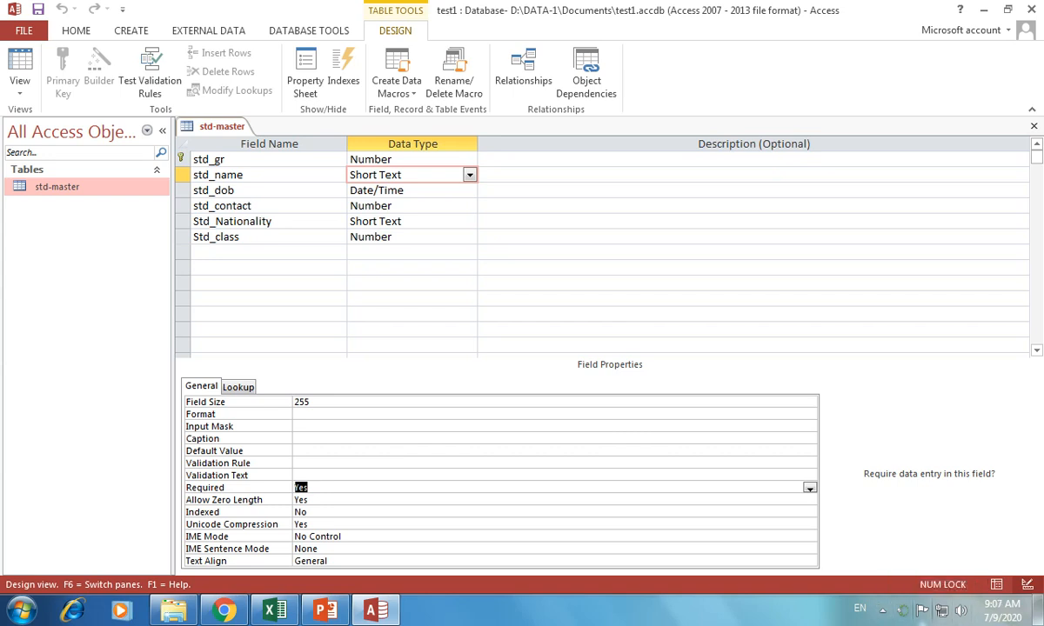
{"action": "left_click", "coordinate": [882, 610]}
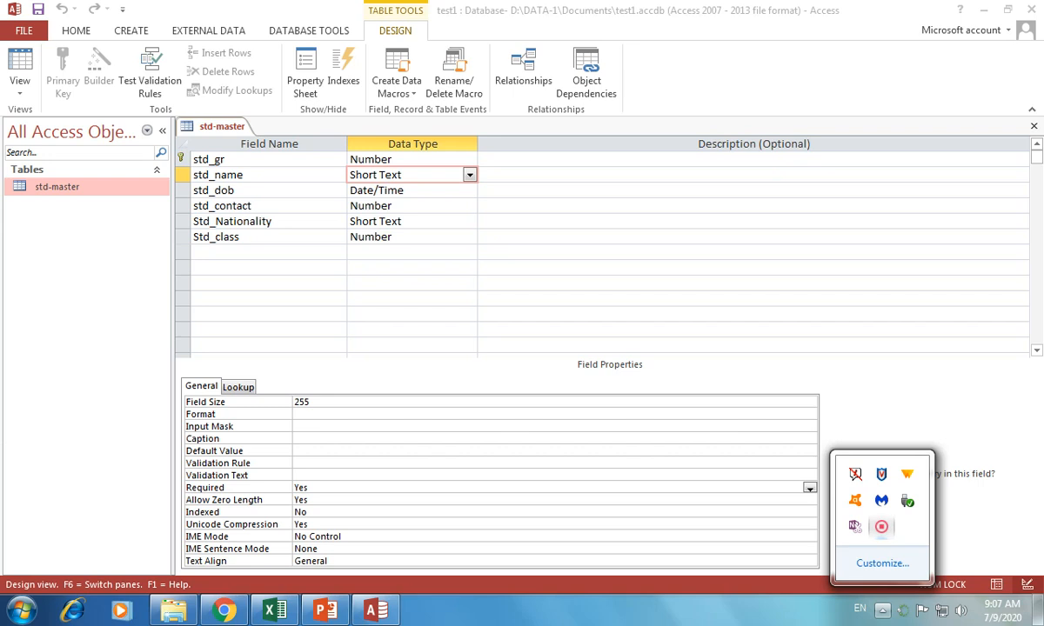